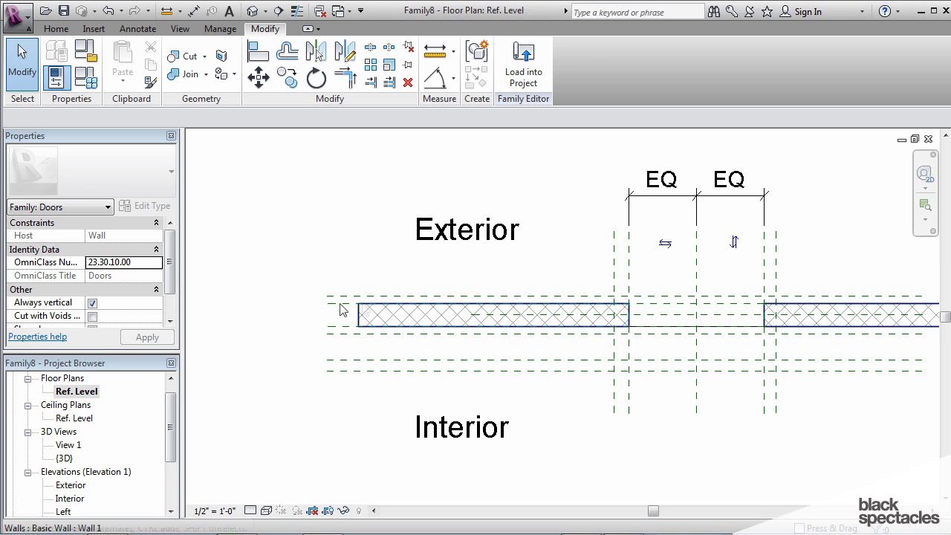
# - Place a 1'-3" aligned dimension from the top plane to the Exterior Face of Door plane, left of the wall
pyautogui.scroll(4, 322, 307)
pyautogui.scroll(1, 324, 304)
pyautogui.press('d')
pyautogui.press('i')
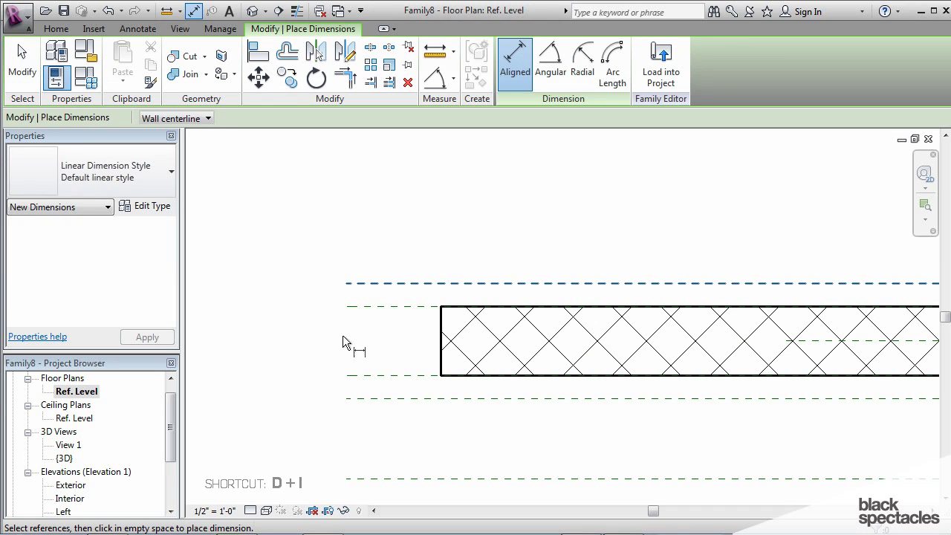
pyautogui.click(383, 306)
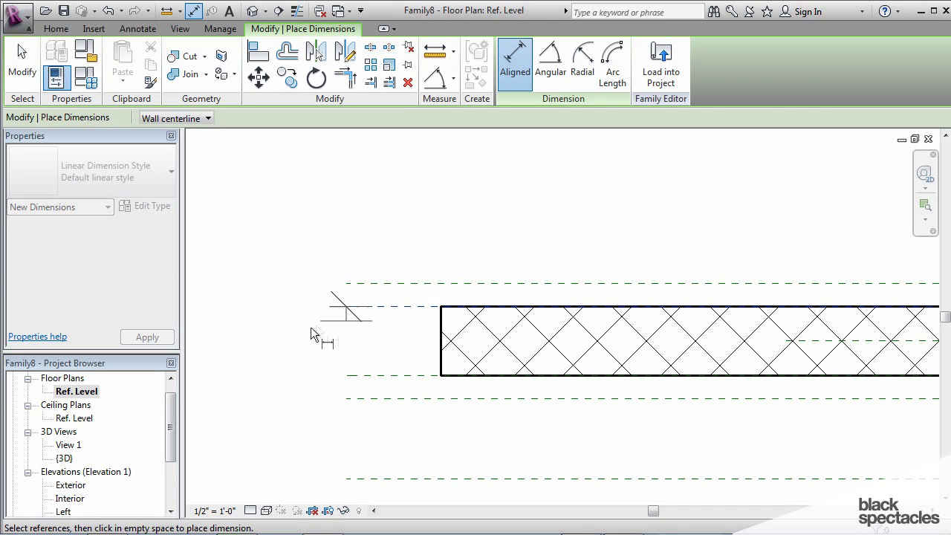
pyautogui.moveTo(312, 329); pyautogui.dragTo(319, 286, button='middle')
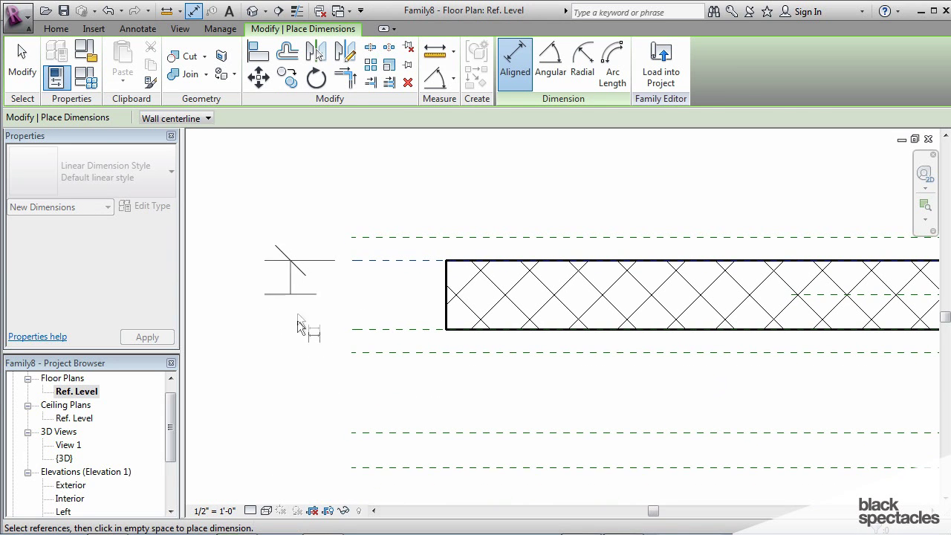
pyautogui.click(364, 432)
pyautogui.scroll(-2, 358, 383)
pyautogui.click(255, 386)
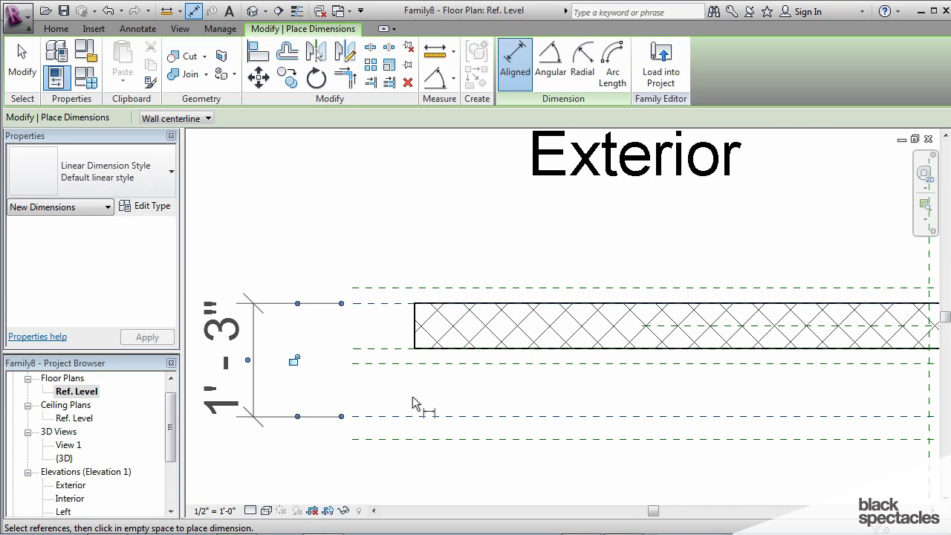
# - Add a 0'-3" dimension from the exterior face plane to the plane just below it
pyautogui.moveTo(417, 405); pyautogui.dragTo(467, 344, button='middle')
pyautogui.click(460, 358)
pyautogui.click(453, 375)
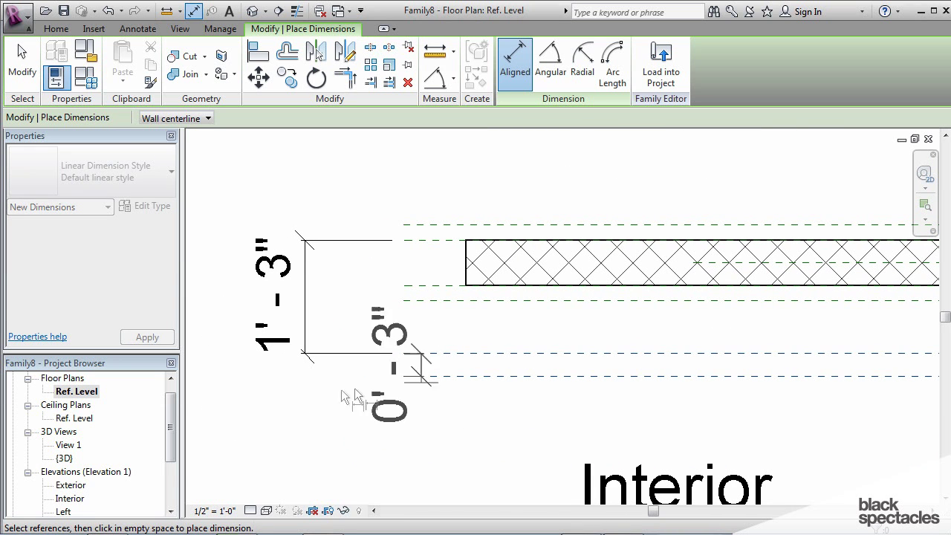
pyautogui.click(313, 400)
pyautogui.scroll(-3, 319, 393)
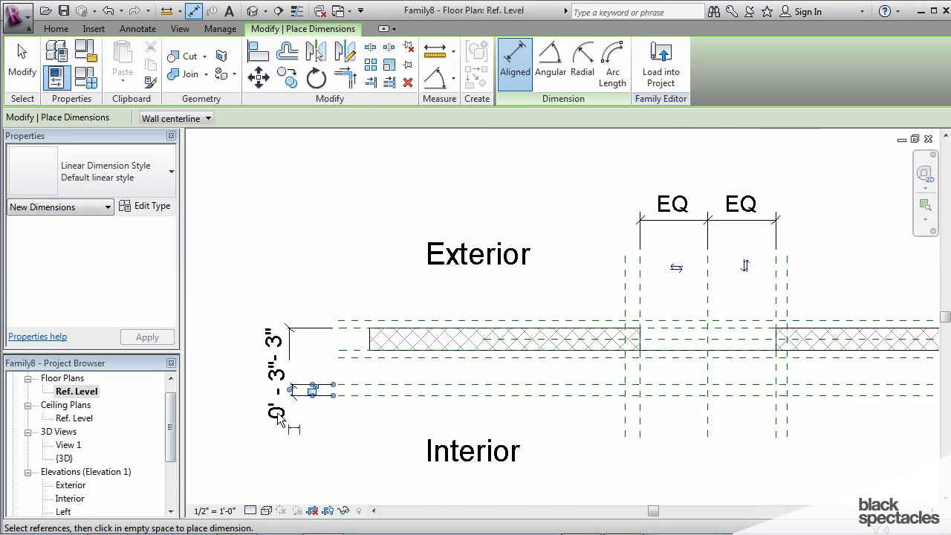
# - Dimension the Right plane to its neighbouring plane with a 0'-3" dimension above the opening
pyautogui.scroll(3, 732, 282)
pyautogui.moveTo(732, 283); pyautogui.dragTo(658, 323, button='middle')
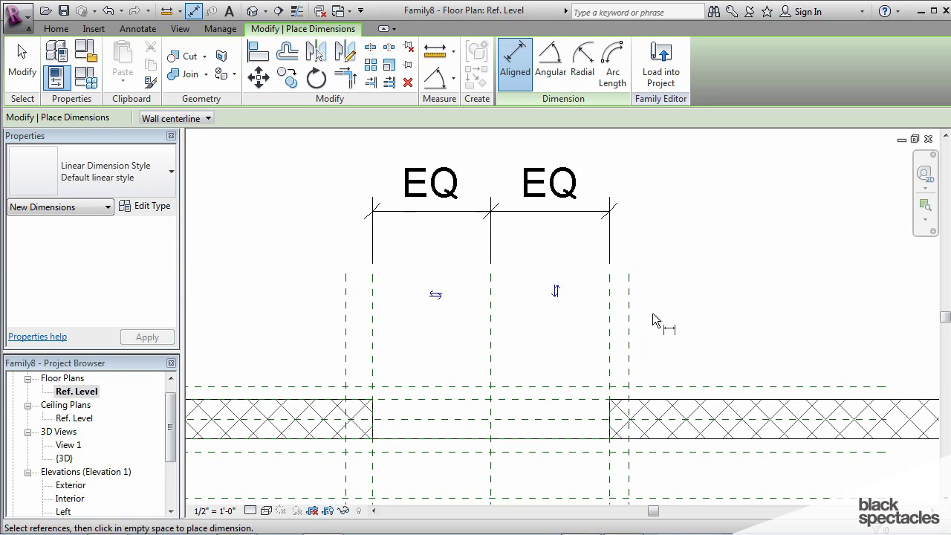
pyautogui.click(611, 308)
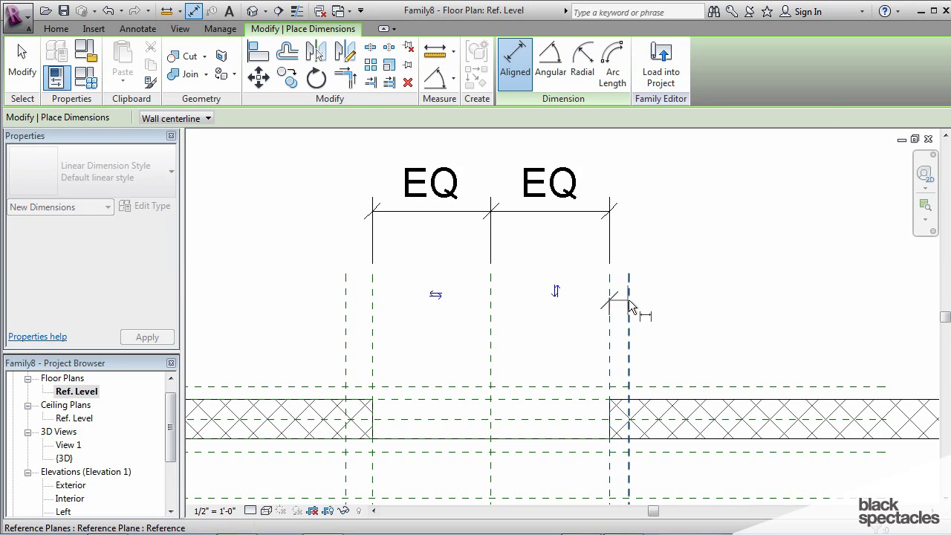
pyautogui.click(628, 310)
pyautogui.click(719, 210)
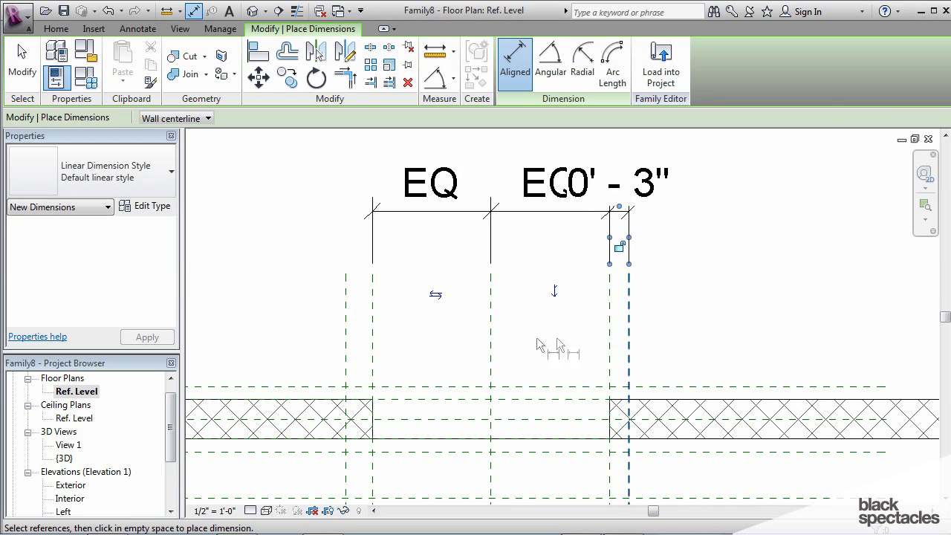
# - Dimension the Left plane to its neighbour with a 0'-4" dimension beside the EQ spans
pyautogui.click(373, 324)
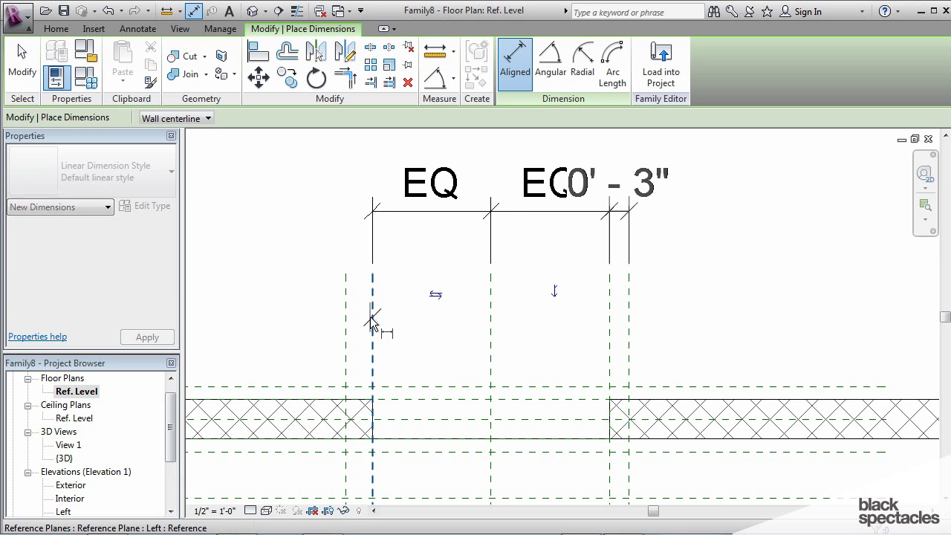
pyautogui.click(347, 322)
pyautogui.click(440, 222)
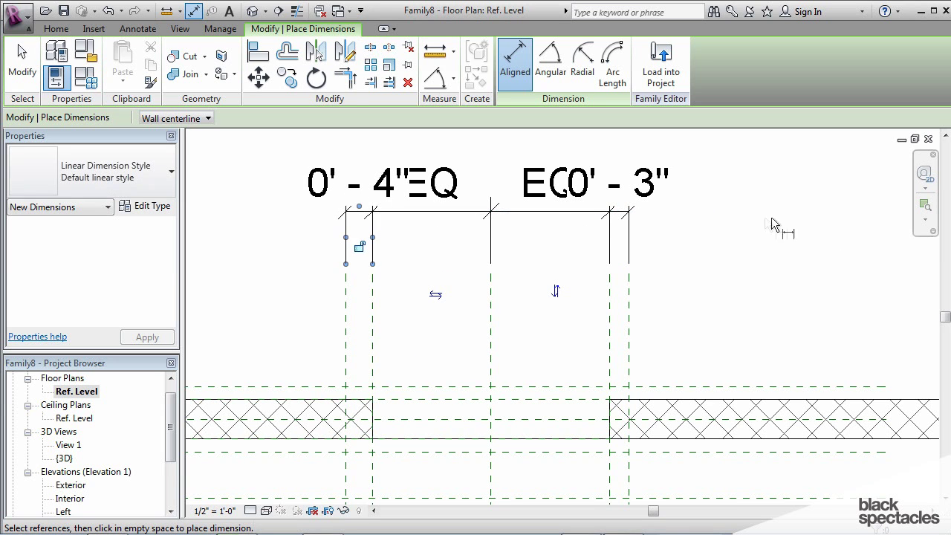
pyautogui.scroll(-5, 751, 245)
pyautogui.moveTo(751, 245); pyautogui.dragTo(696, 259, button='middle')
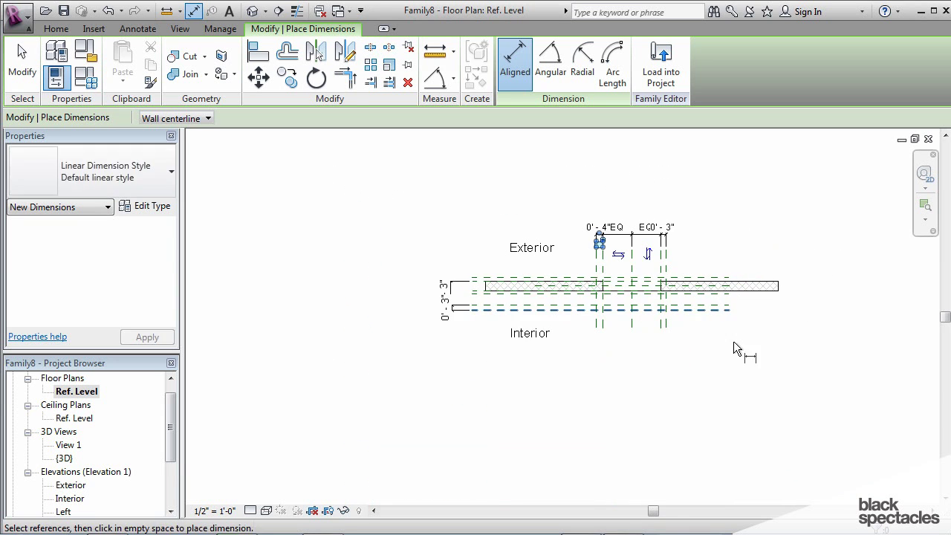
pyautogui.scroll(3, 494, 297)
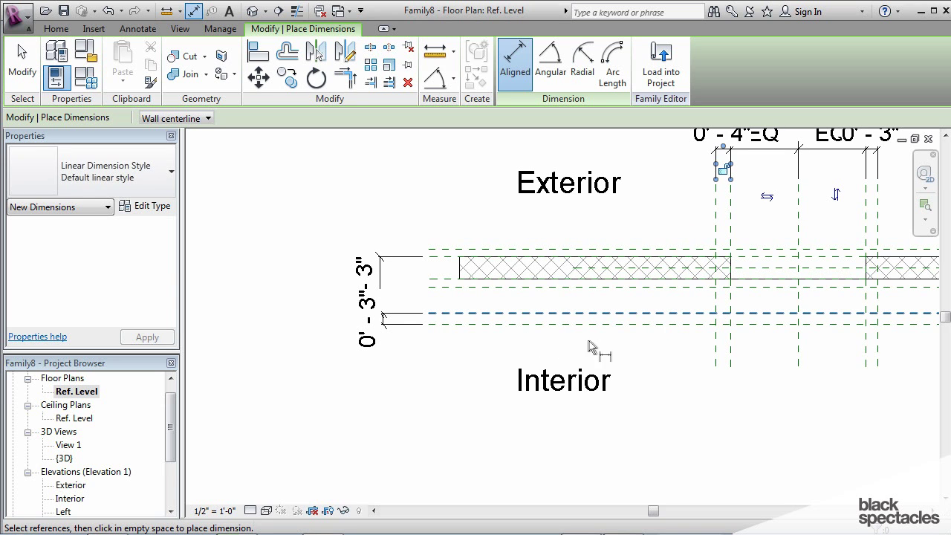
pyautogui.moveTo(478, 350); pyautogui.dragTo(572, 359, button='middle')
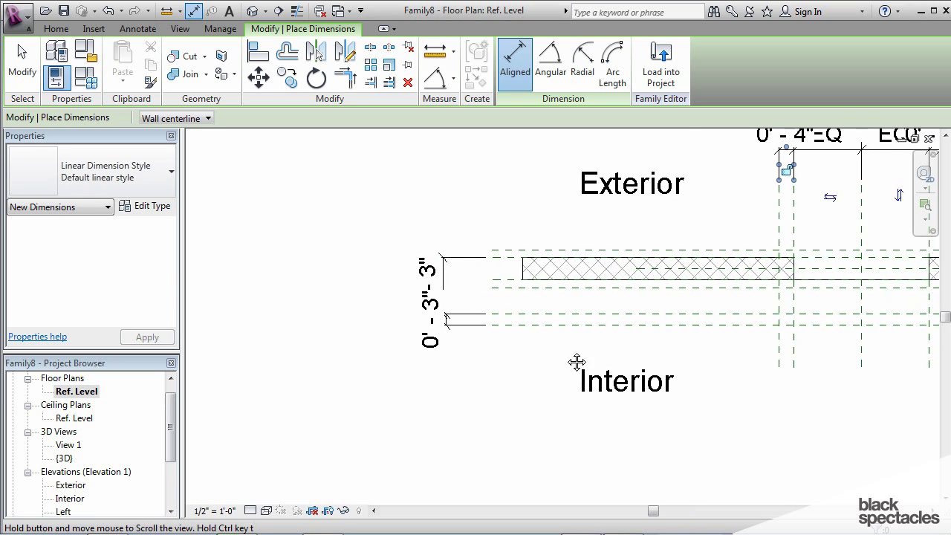
# - Add 0'-2" dimensions from the Exterior plane to the plane above, and across the lower plane pair
pyautogui.scroll(3, 569, 345)
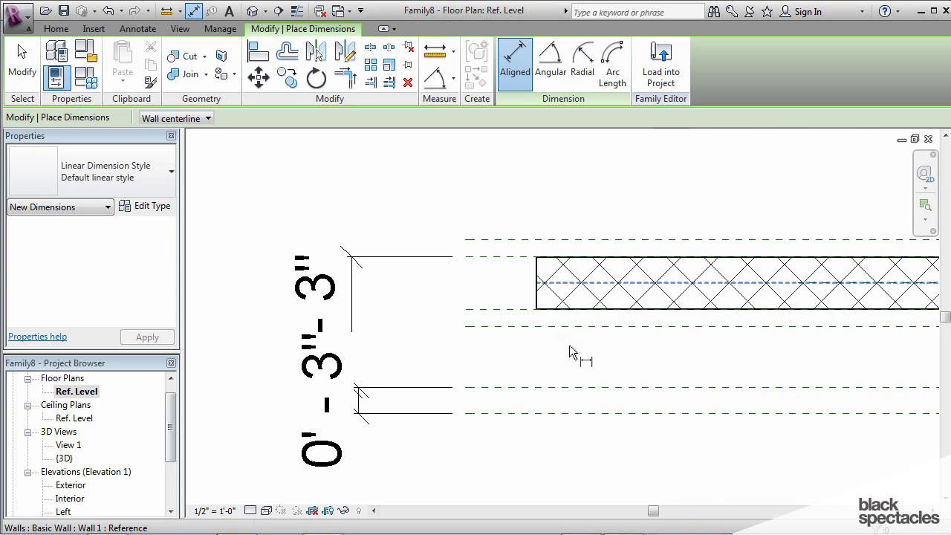
pyautogui.click(508, 257)
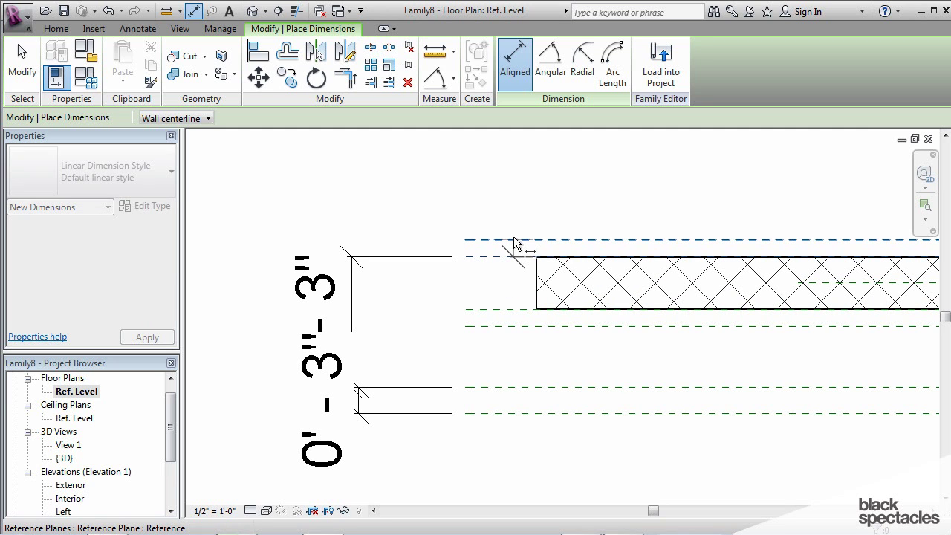
pyautogui.click(511, 240)
pyautogui.scroll(-2, 483, 223)
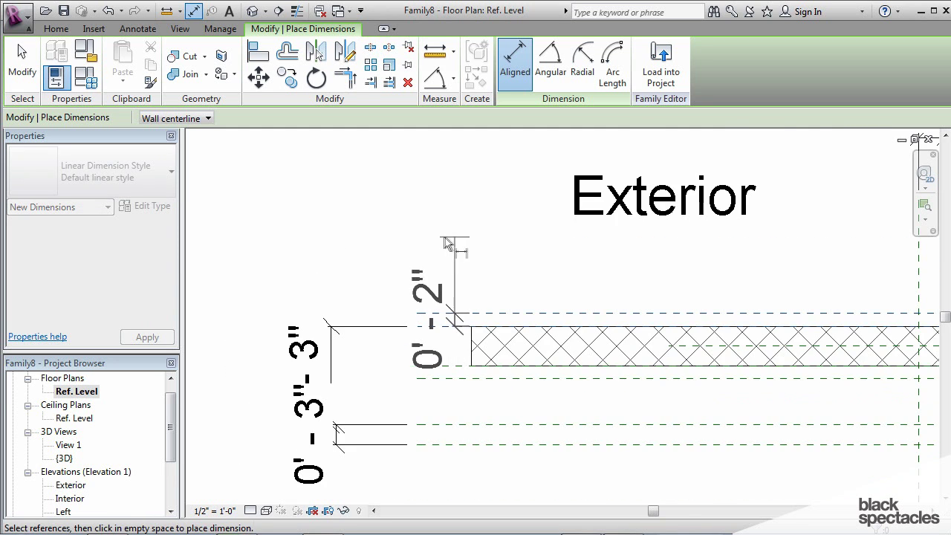
pyautogui.click(411, 234)
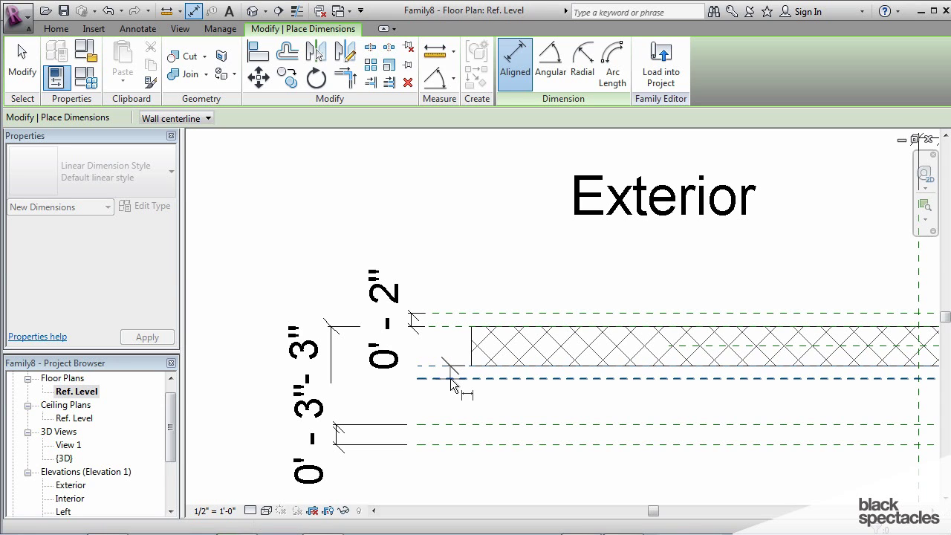
pyautogui.click(451, 379)
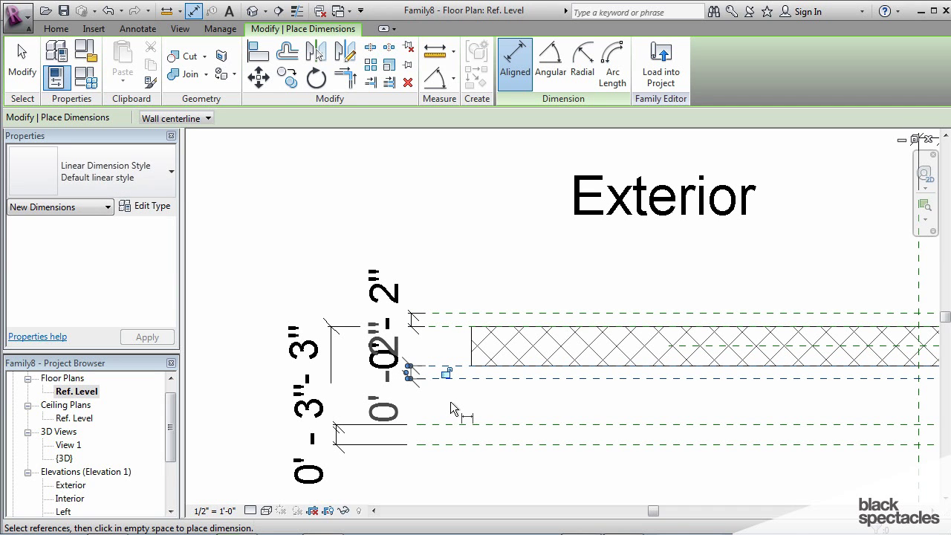
pyautogui.press('Escape')
pyautogui.press('Escape')
# - Move the 1'-3" dimension farther left and shift the 0'-3" dimension clear of the others
pyautogui.scroll(-2, 416, 375)
pyautogui.moveTo(416, 375); pyautogui.dragTo(405, 382, button='middle')
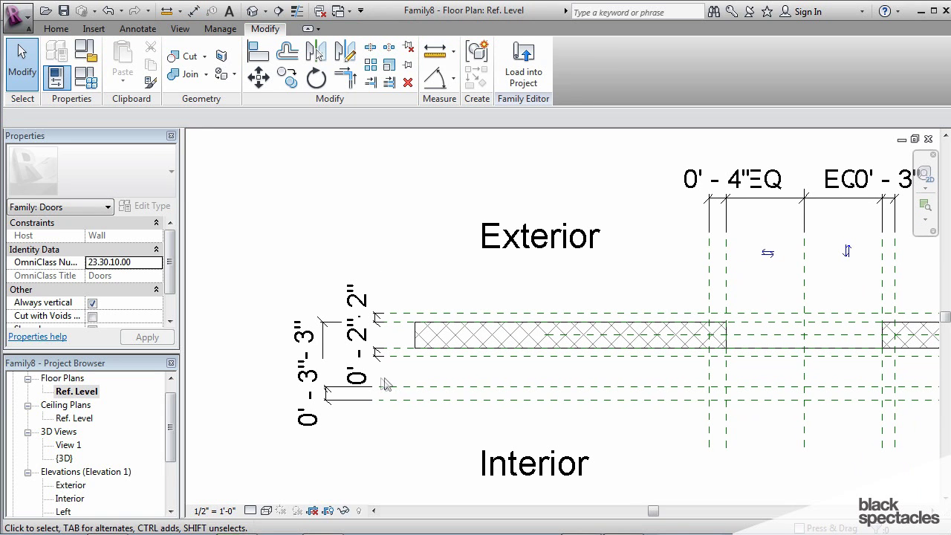
pyautogui.click(312, 351)
pyautogui.scroll(2, 347, 354)
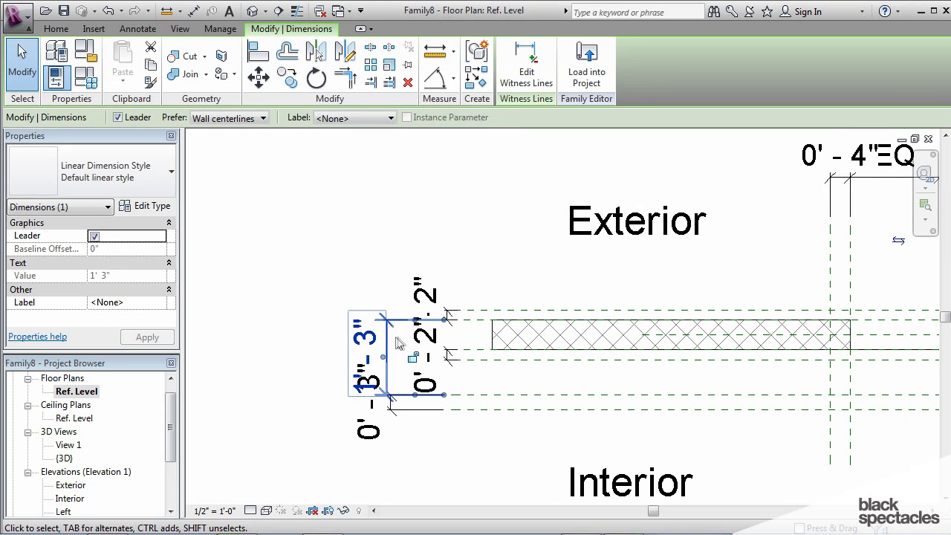
pyautogui.moveTo(364, 340); pyautogui.dragTo(312, 340)
pyautogui.click(370, 413)
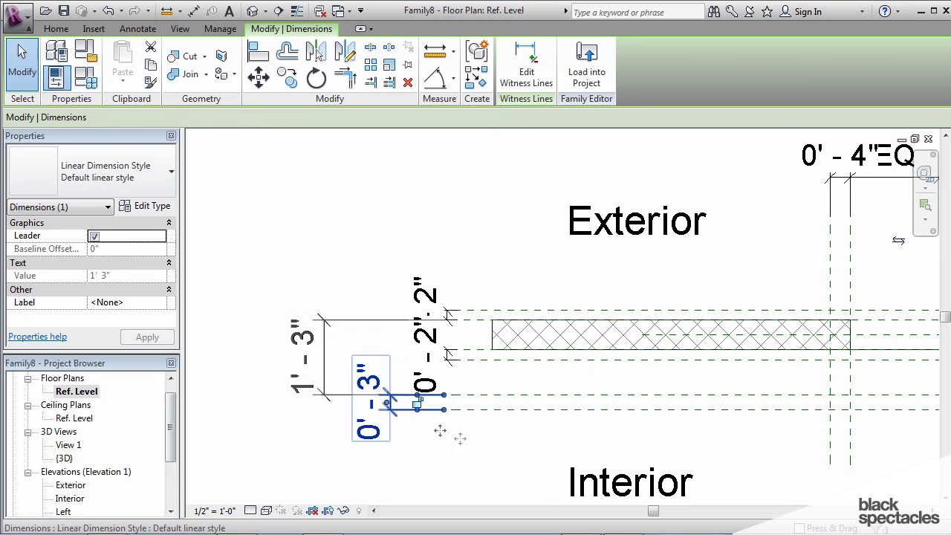
pyautogui.moveTo(380, 413); pyautogui.dragTo(392, 392, button='middle')
pyautogui.moveTo(393, 391); pyautogui.dragTo(379, 394)
pyautogui.click(423, 435)
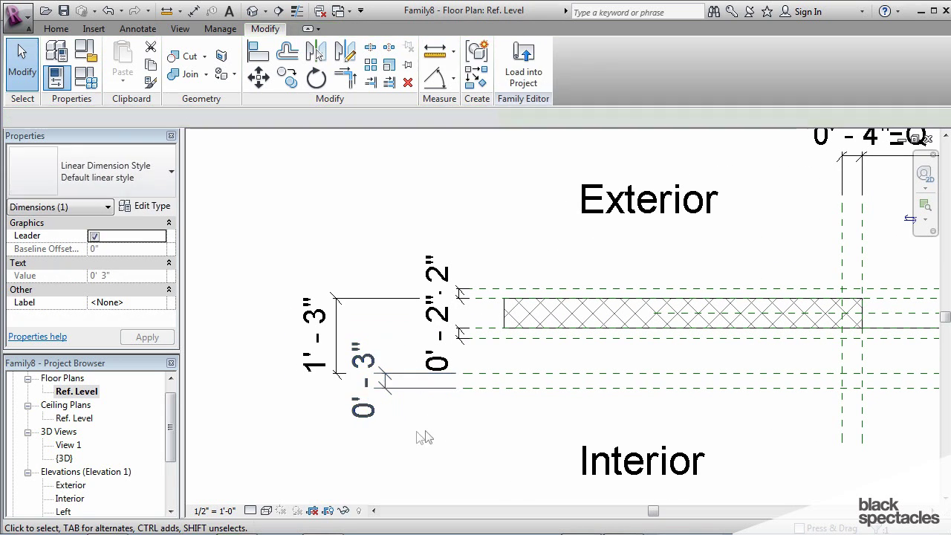
pyautogui.scroll(-3, 298, 436)
pyautogui.moveTo(295, 437); pyautogui.dragTo(269, 431, button='middle')
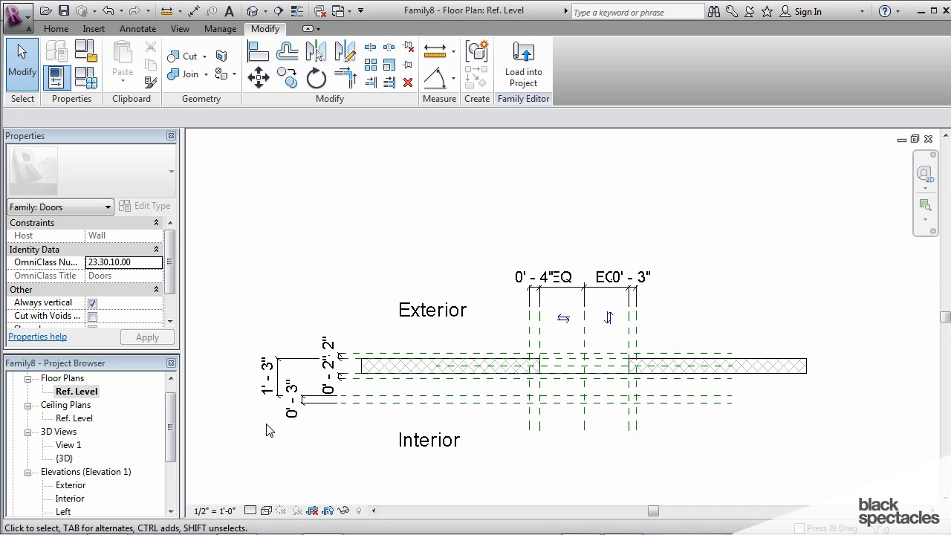
# - Open the Exterior elevation and zoom in on the reference planes above the door
pyautogui.scroll(-2, 81, 446)
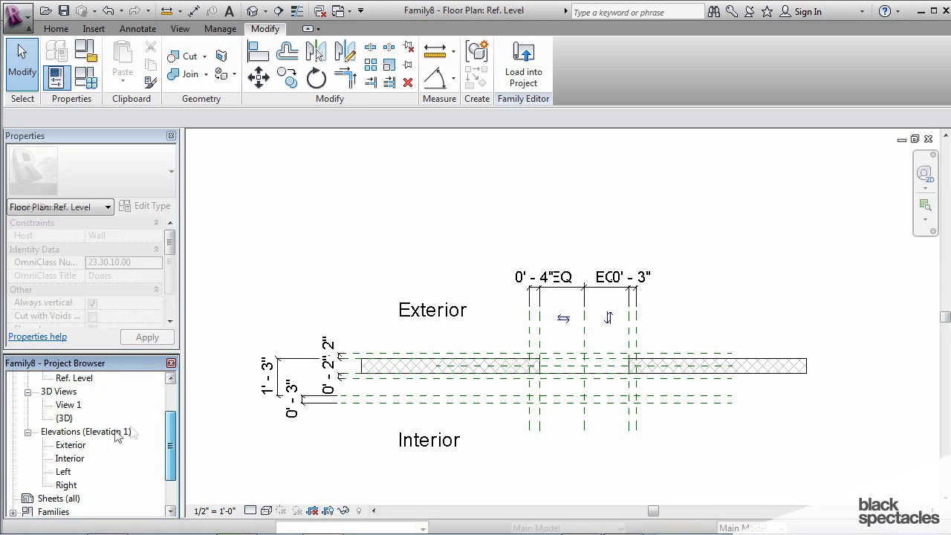
pyautogui.click(71, 444)
pyautogui.doubleClick(71, 445)
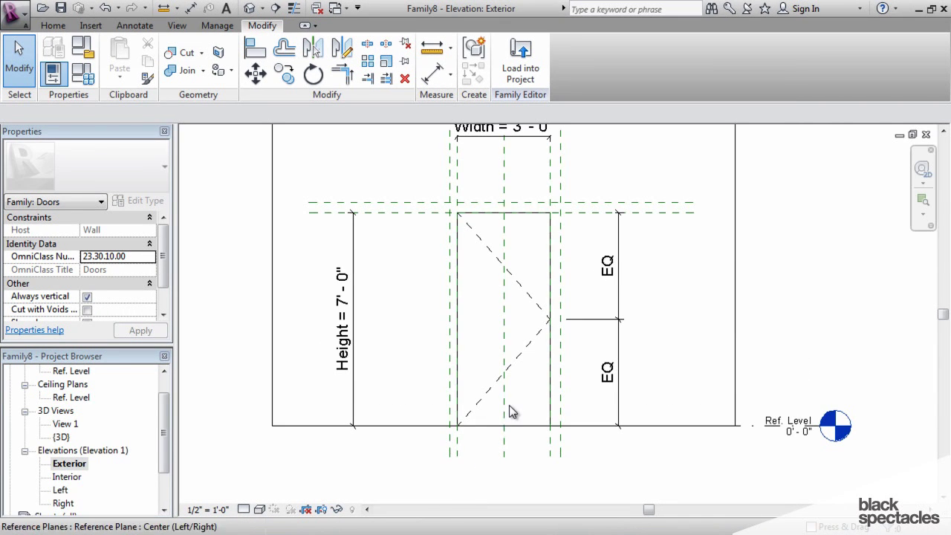
pyautogui.moveTo(632, 318); pyautogui.dragTo(641, 380, button='middle')
pyautogui.moveTo(499, 203); pyautogui.dragTo(467, 270, button='middle')
pyautogui.scroll(2, 380, 304)
pyautogui.moveTo(380, 305); pyautogui.dragTo(401, 293, button='middle')
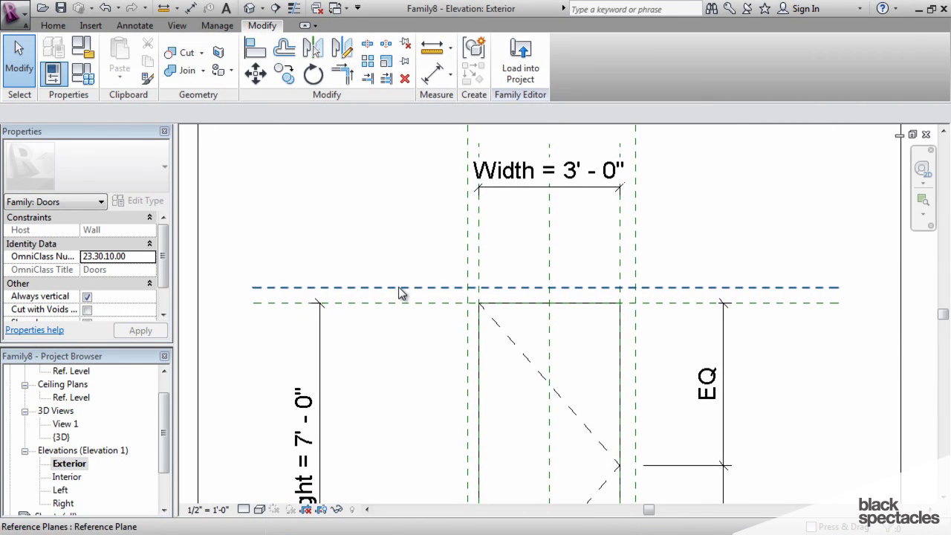
# - Place a 0'-4" aligned dimension between the door-head plane and the plane above it
pyautogui.press('d')
pyautogui.press('i')
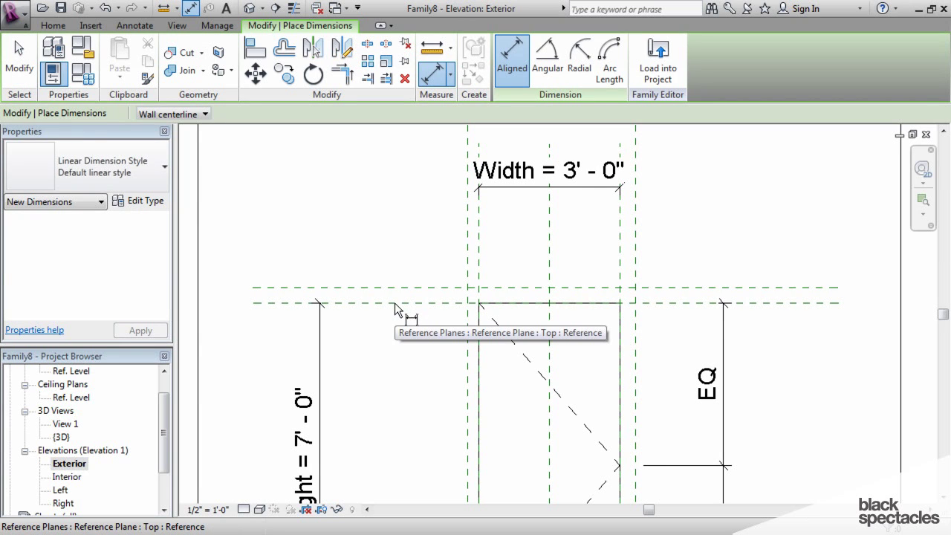
pyautogui.click(395, 303)
pyautogui.click(397, 289)
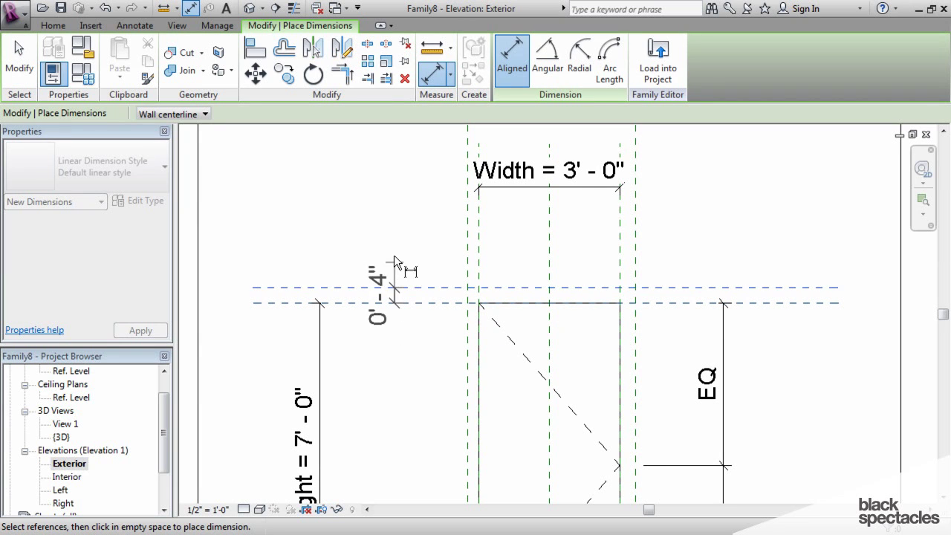
pyautogui.click(405, 229)
pyautogui.scroll(-2, 429, 268)
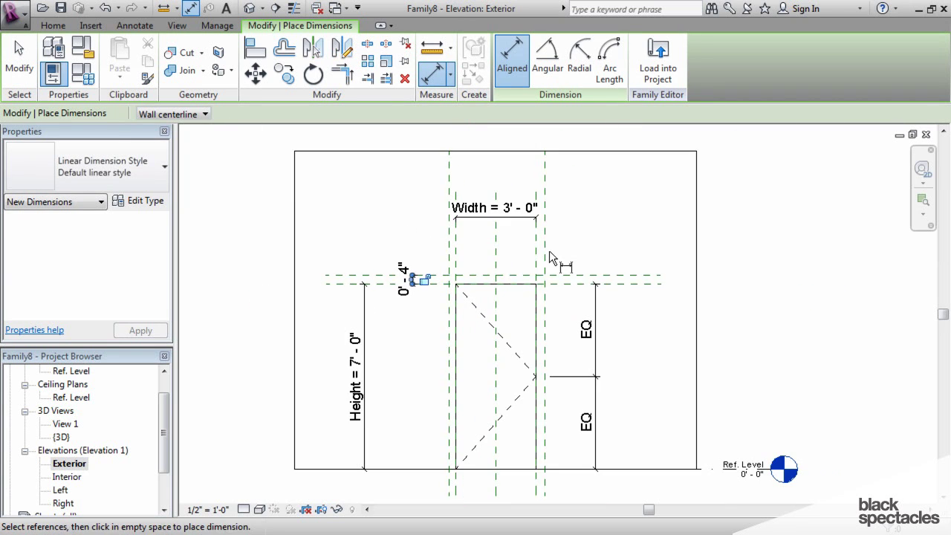
# - Start a dimension on the middle vertical reference plane, then exit dimensioning
pyautogui.click(495, 249)
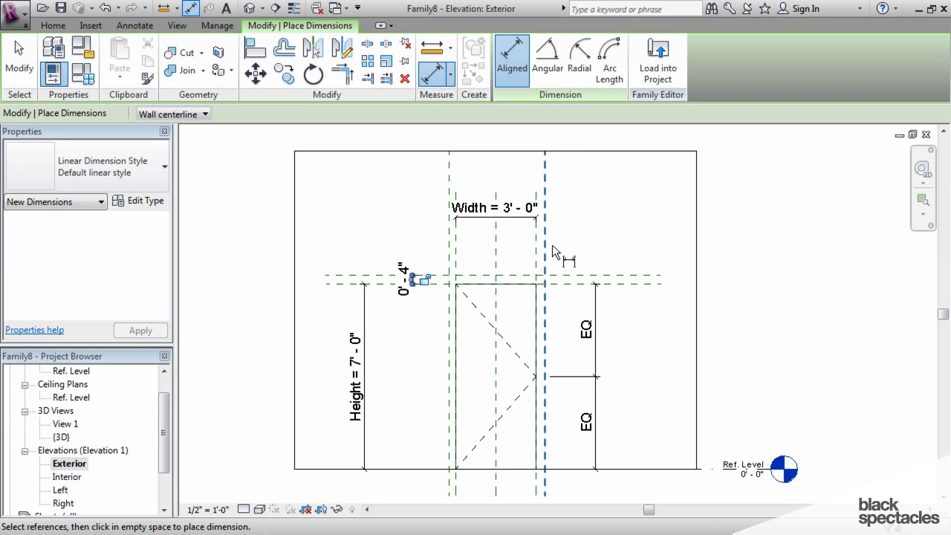
pyautogui.scroll(3, 444, 340)
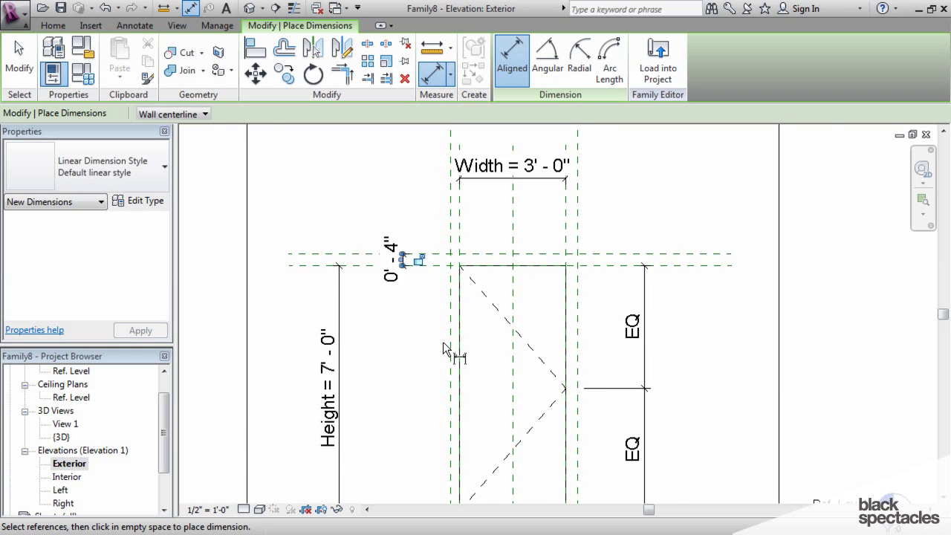
pyautogui.moveTo(490, 369); pyautogui.dragTo(469, 328, button='middle')
pyautogui.scroll(-3, 469, 326)
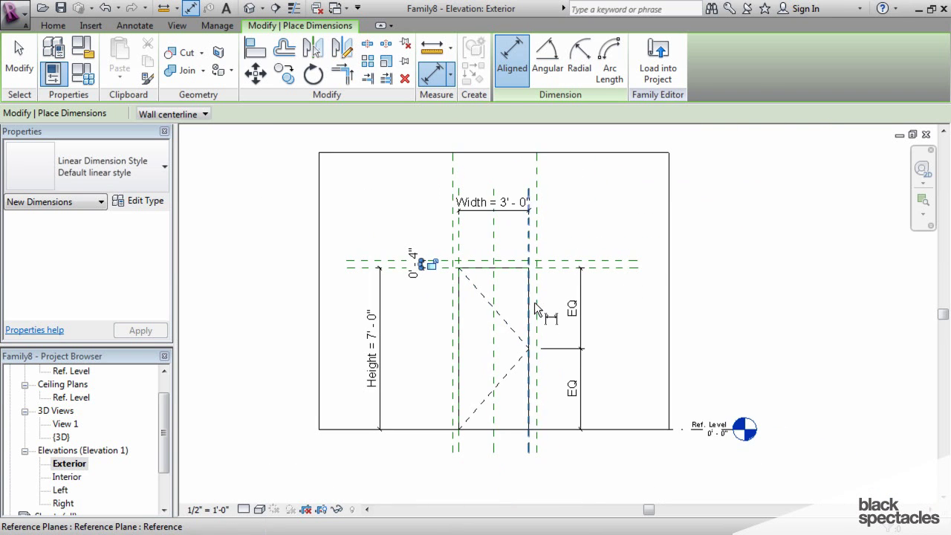
pyautogui.moveTo(535, 302); pyautogui.dragTo(542, 318, button='middle')
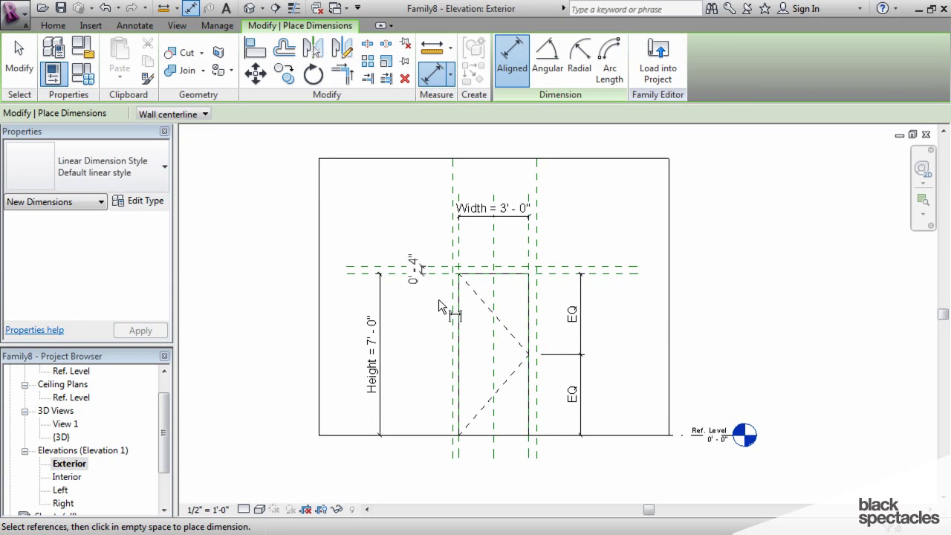
pyautogui.press('Escape')
pyautogui.scroll(2, 431, 297)
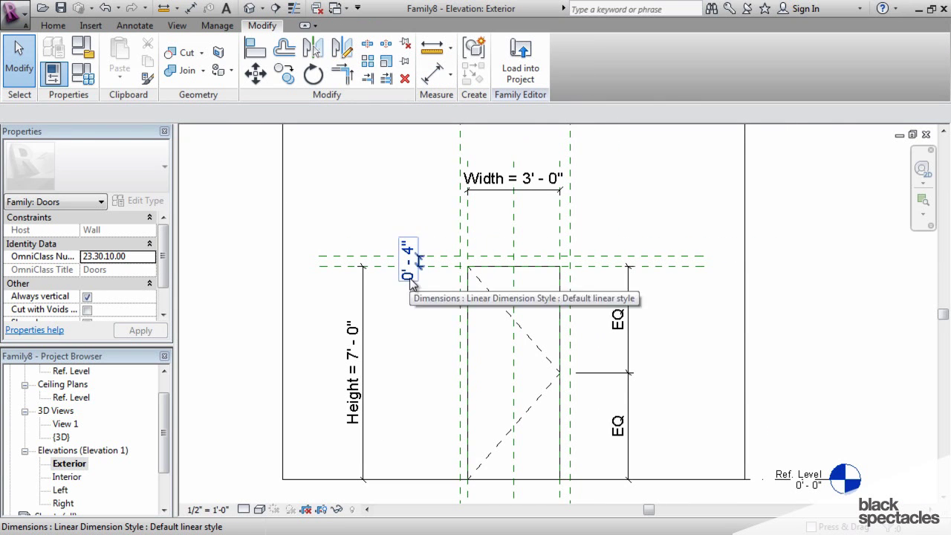
# - Label the 0'-4" dimension above the door head with a new Type parameter named Trim Width
pyautogui.click(411, 279)
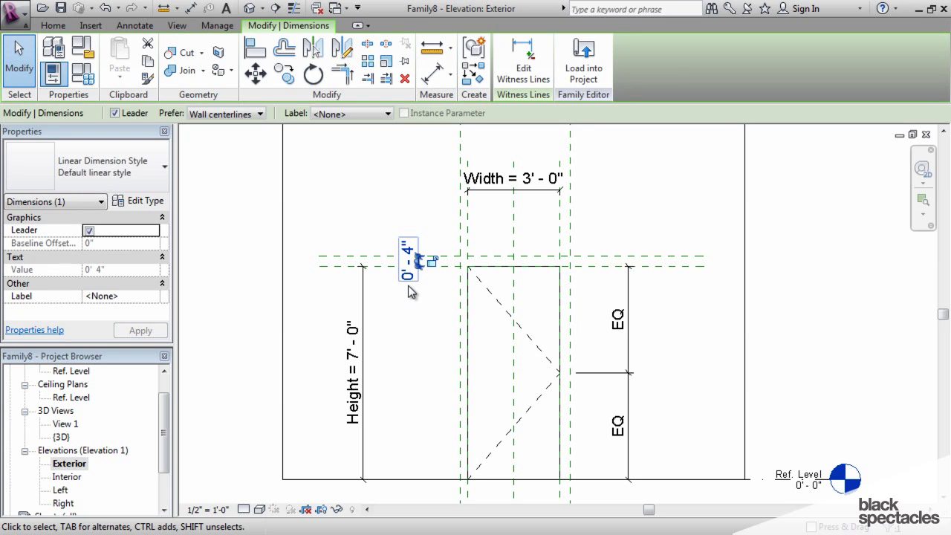
pyautogui.click(388, 114)
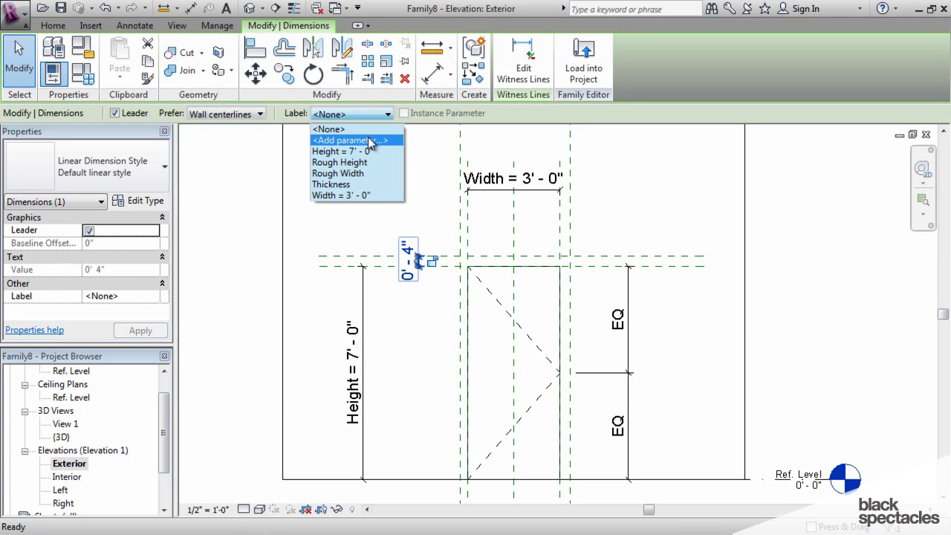
pyautogui.click(368, 137)
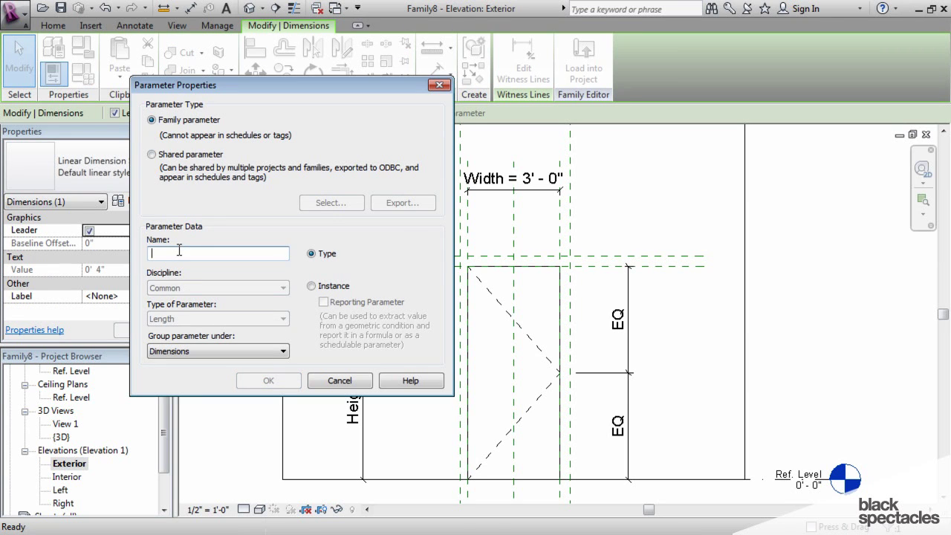
pyautogui.write('Trim Width')
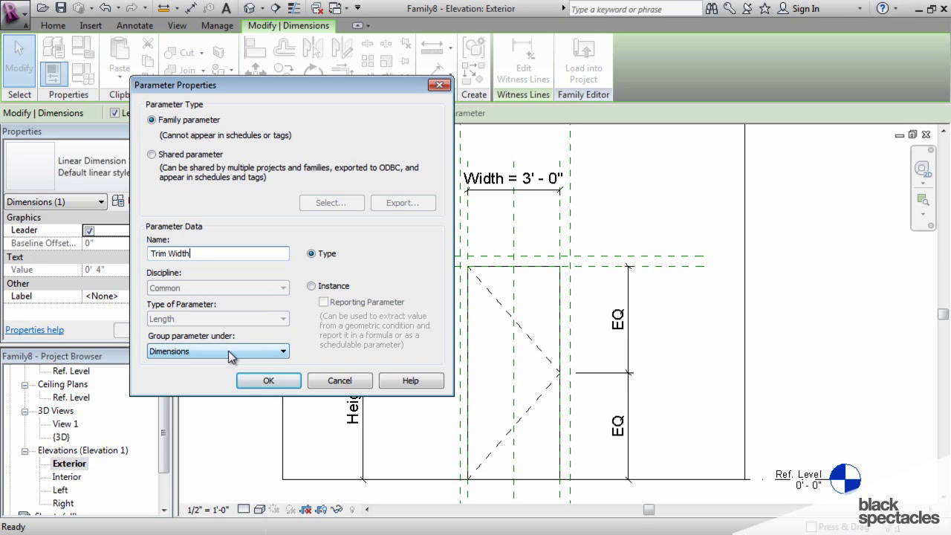
pyautogui.click(268, 381)
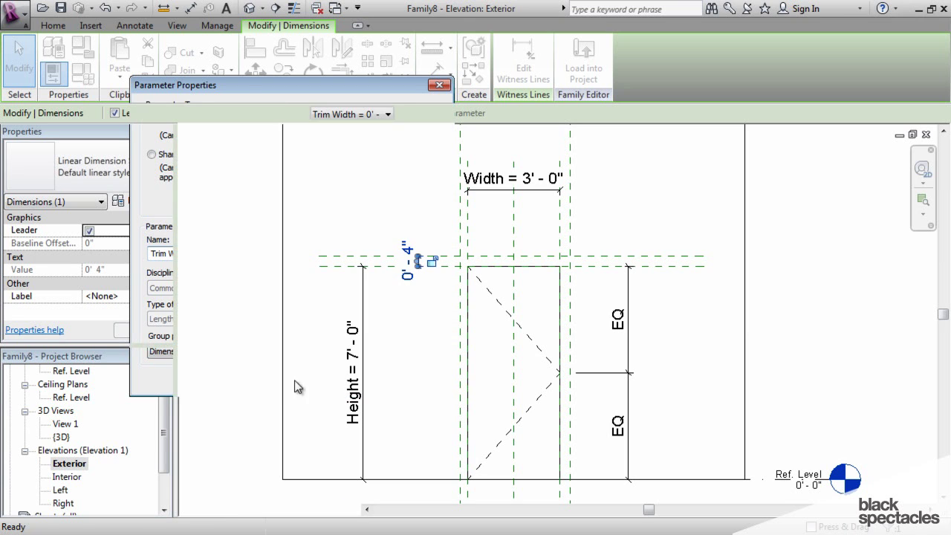
pyautogui.click(432, 393)
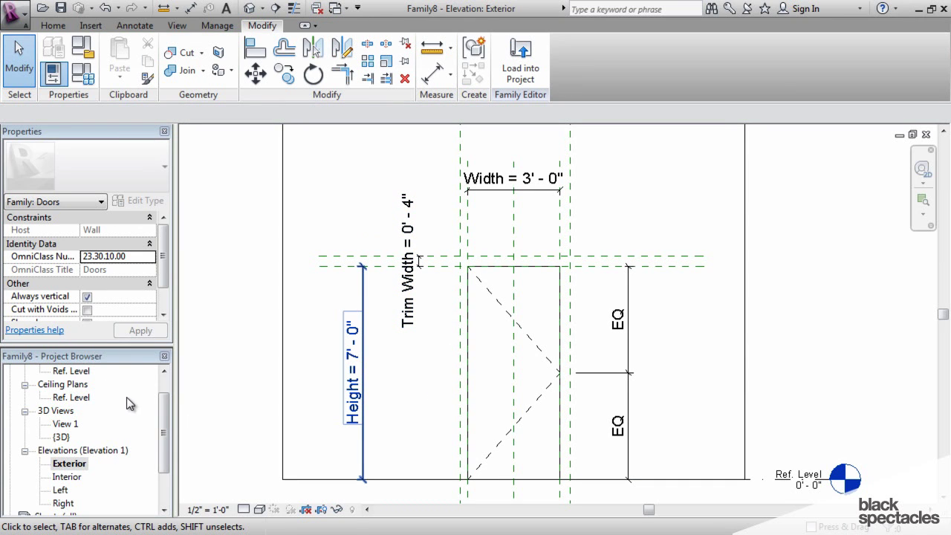
# - Return to the Ref. Level floor plan and label the left 0'-4" dimension Trim Width
pyautogui.scroll(2, 112, 401)
pyautogui.doubleClick(73, 397)
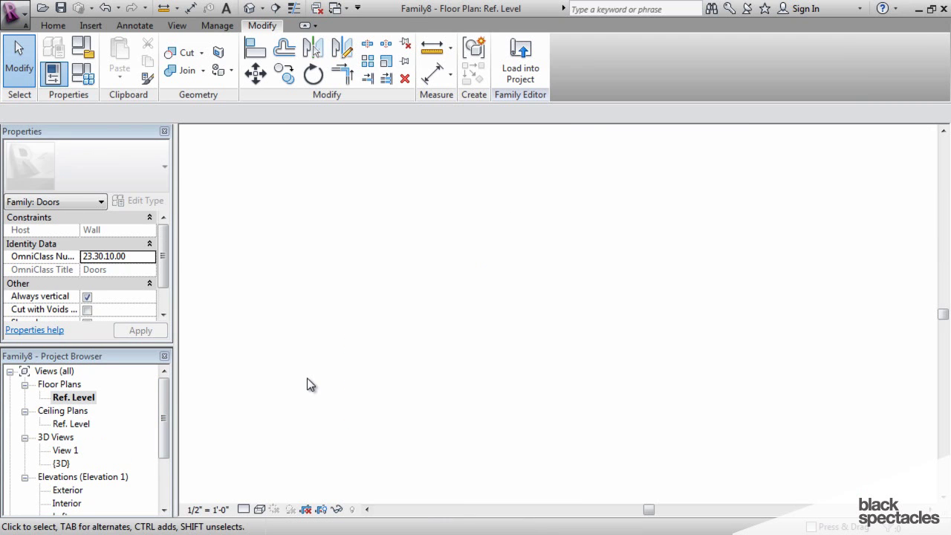
pyautogui.scroll(3, 480, 281)
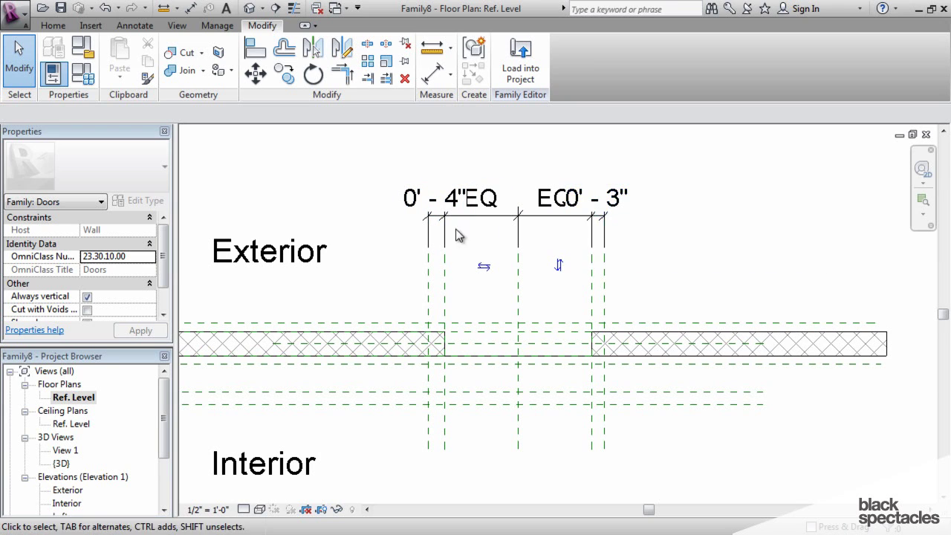
pyautogui.click(435, 223)
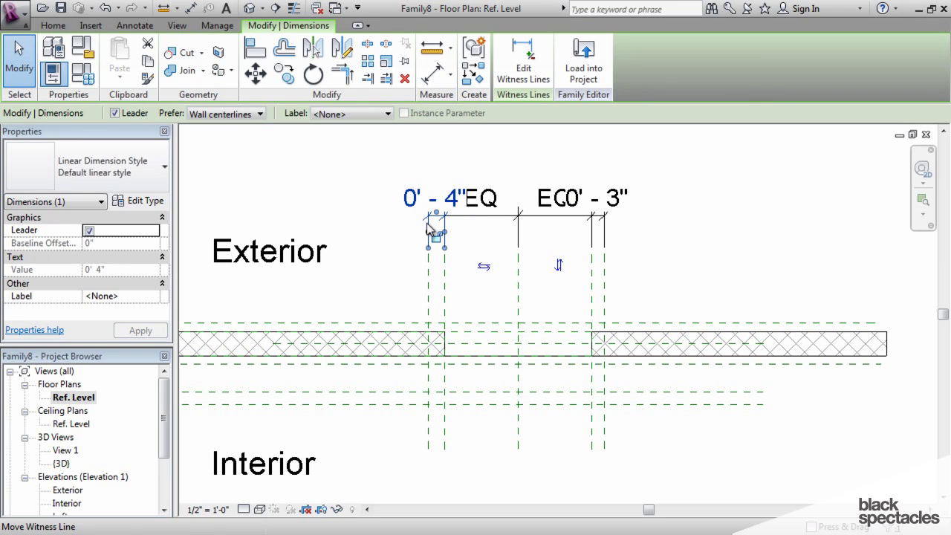
pyautogui.click(387, 116)
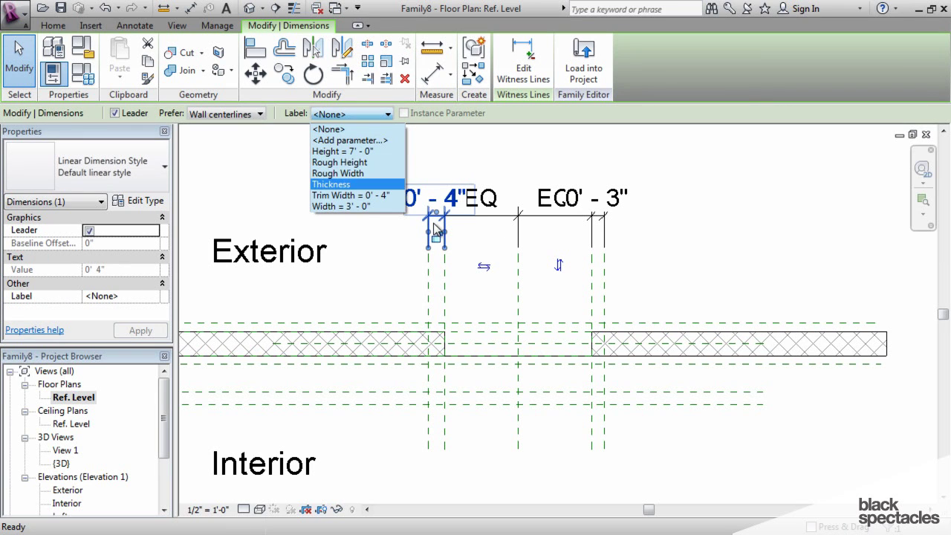
pyautogui.click(348, 195)
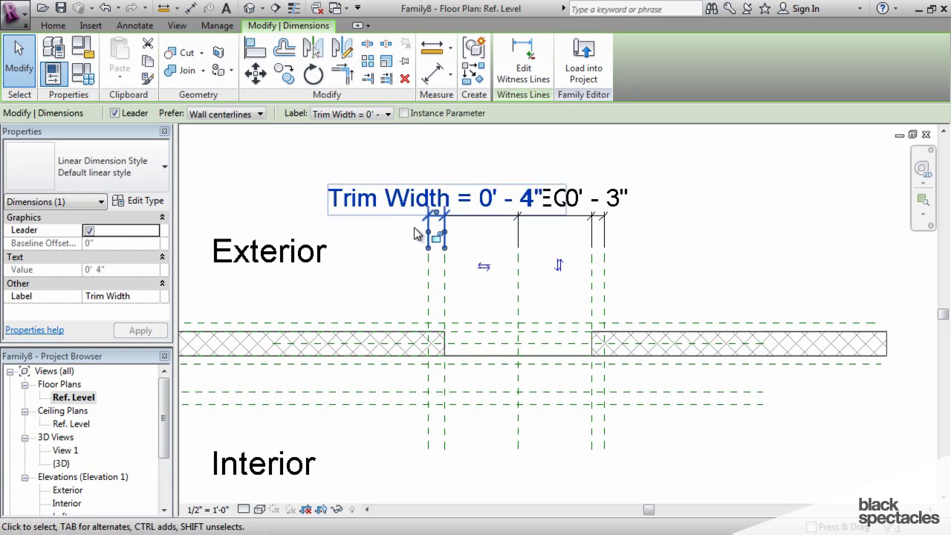
# - Apply the Trim Width label to the right-hand dimension at the door opening as well
pyautogui.click(602, 214)
pyautogui.click(387, 113)
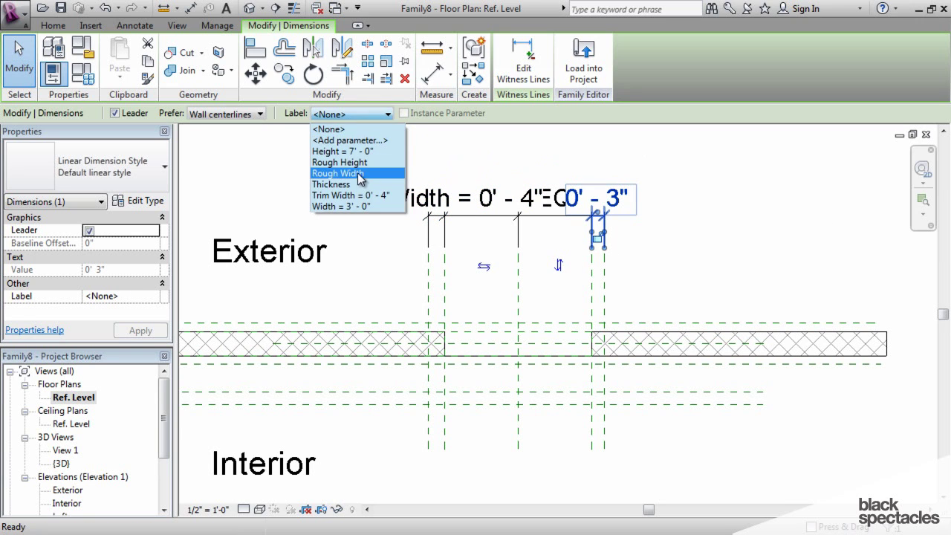
pyautogui.click(347, 196)
pyautogui.click(701, 251)
pyautogui.scroll(-2, 669, 253)
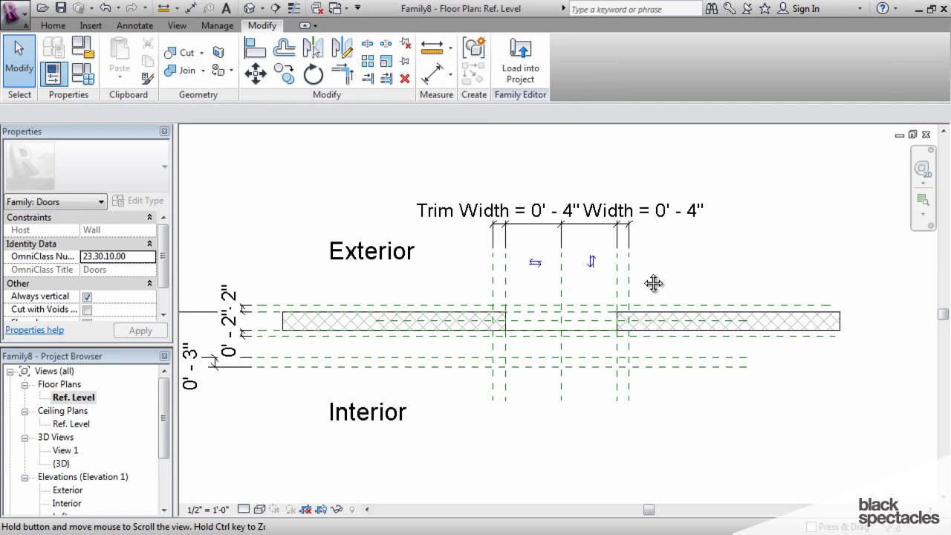
pyautogui.moveTo(653, 282); pyautogui.dragTo(658, 263, button='middle')
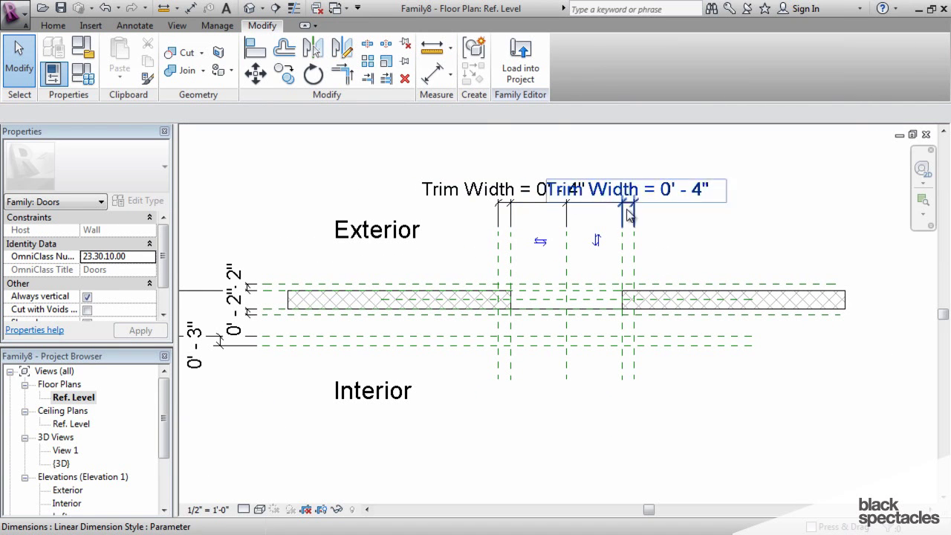
pyautogui.scroll(-3, 546, 236)
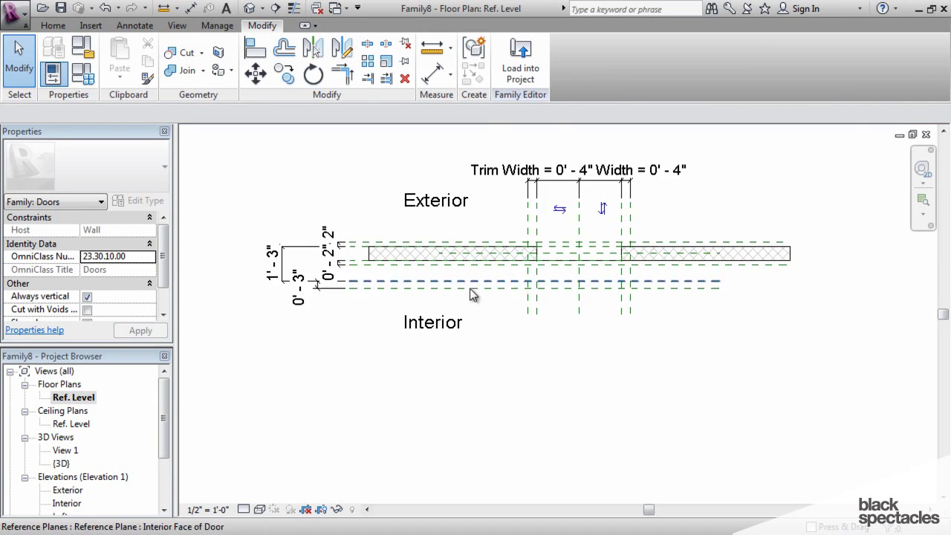
pyautogui.scroll(3, 350, 288)
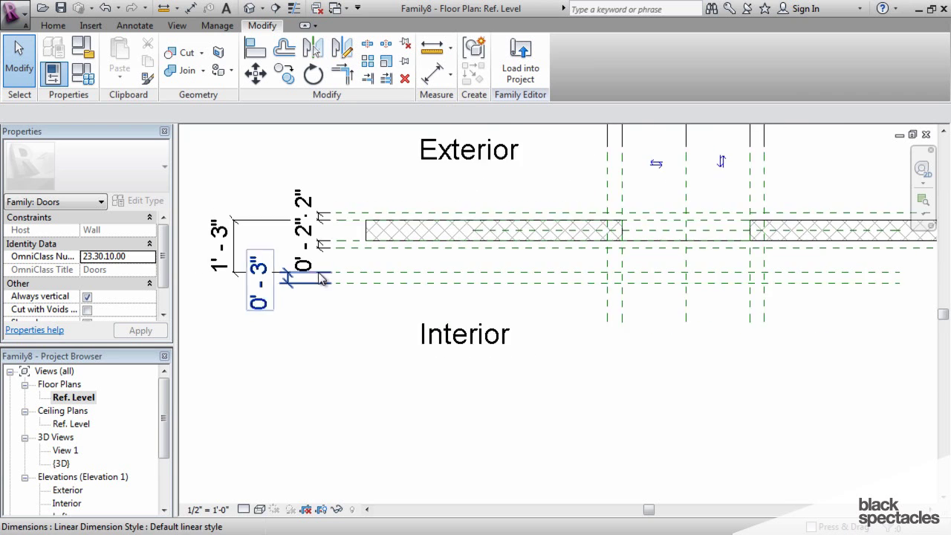
# - Label the upper 0'-2" dimension with a new Trim Projection parameter
pyautogui.click(309, 194)
pyautogui.click(362, 116)
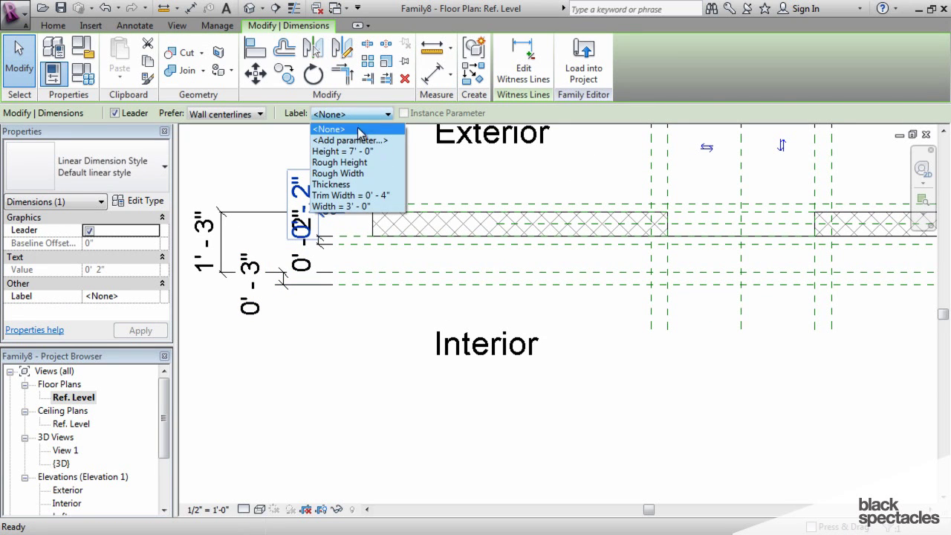
pyautogui.click(355, 140)
pyautogui.write('Trim Projection')
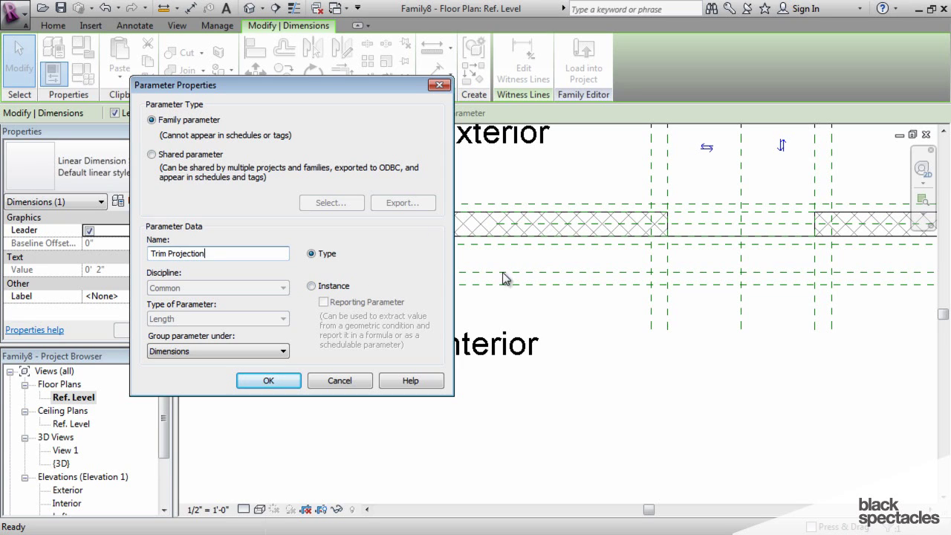
pyautogui.click(269, 382)
pyautogui.moveTo(346, 334); pyautogui.dragTo(402, 329)
pyautogui.press('Escape')
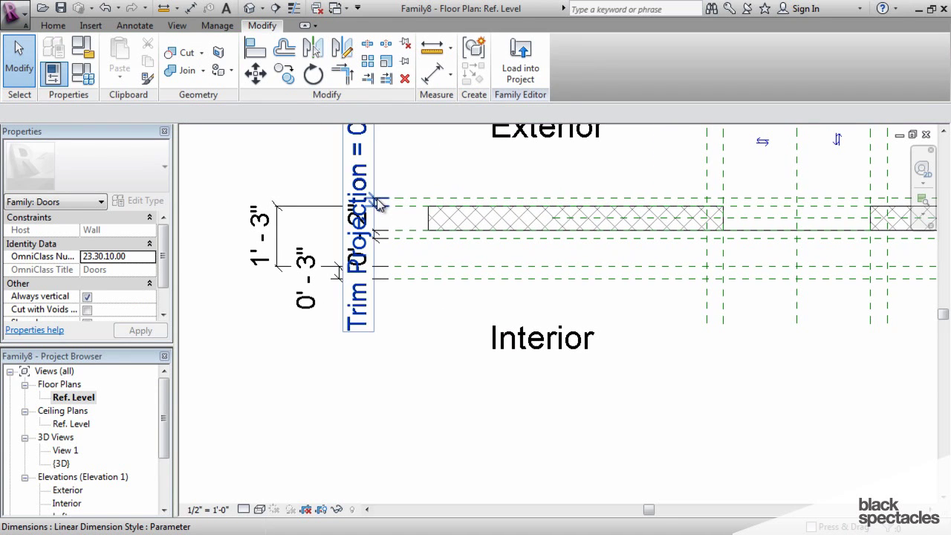
pyautogui.scroll(5, 427, 283)
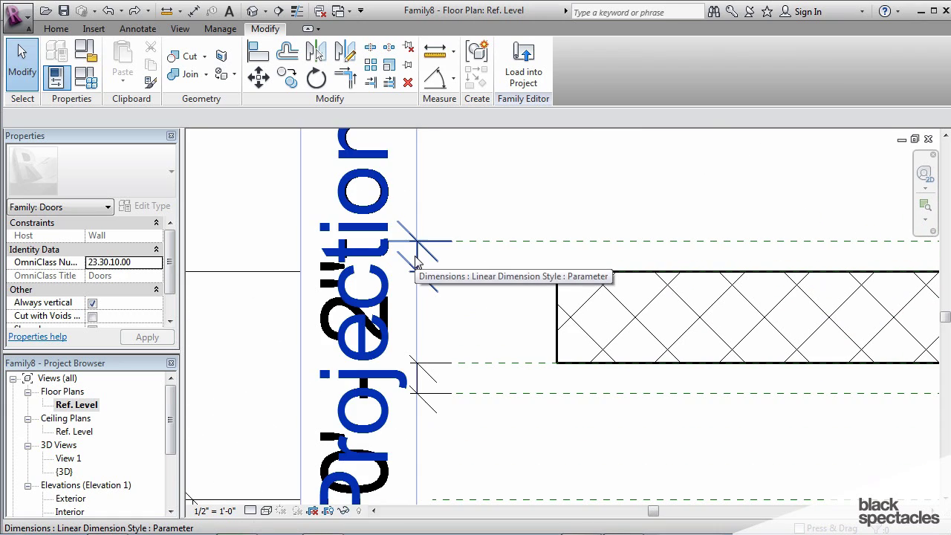
# - Apply the Trim Projection label to the other 0'-2" dimension beside the wall
pyautogui.click(418, 253)
pyautogui.scroll(-1, 416, 253)
pyautogui.scroll(-3, 416, 253)
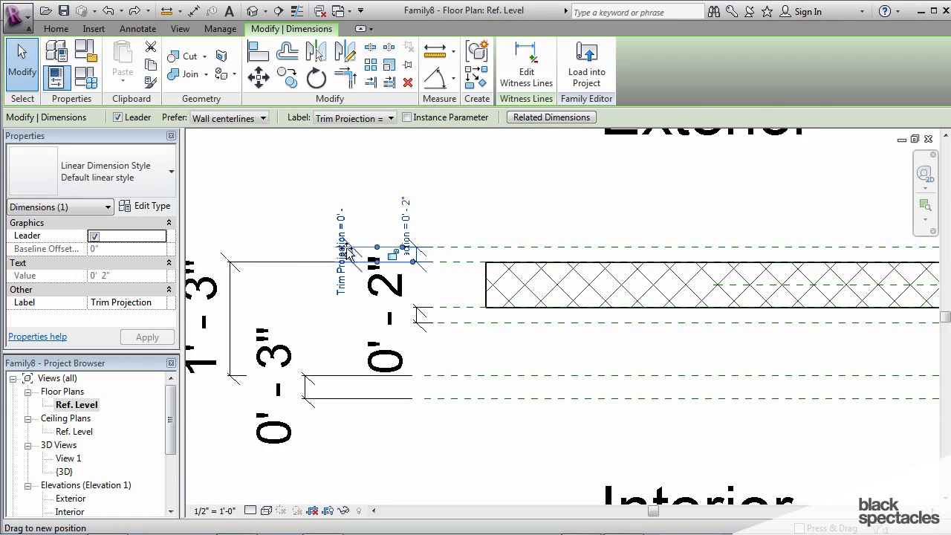
pyautogui.click(455, 205)
pyautogui.scroll(-1, 455, 205)
pyautogui.moveTo(455, 205); pyautogui.dragTo(437, 255, button='middle')
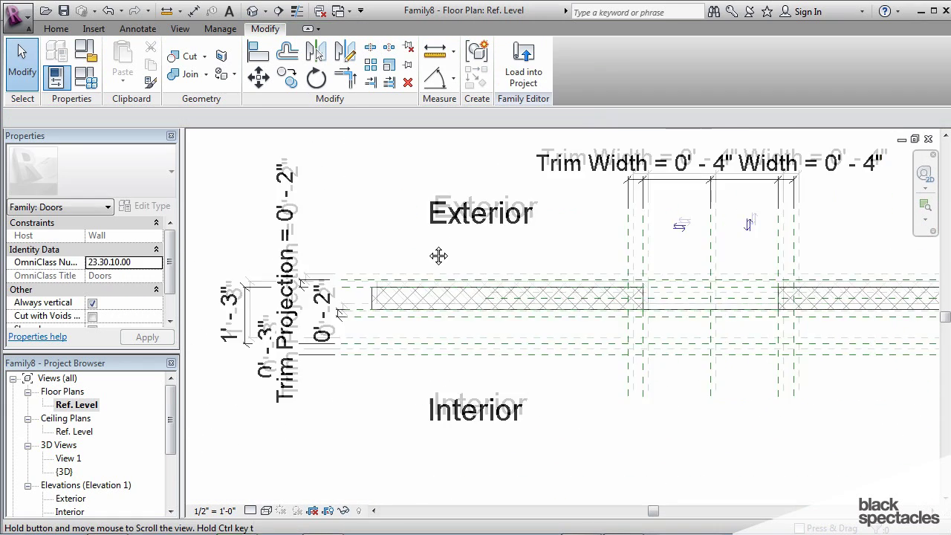
pyautogui.click(331, 311)
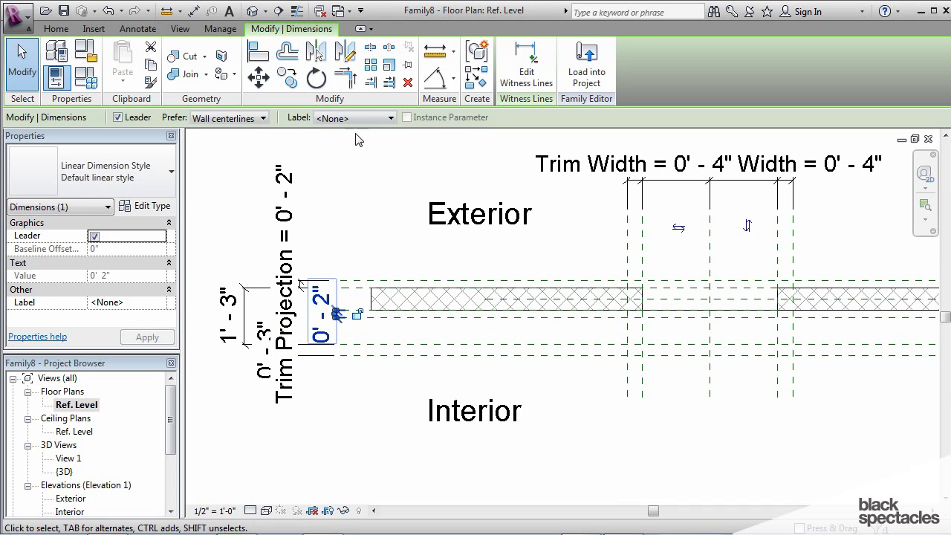
pyautogui.click(355, 118)
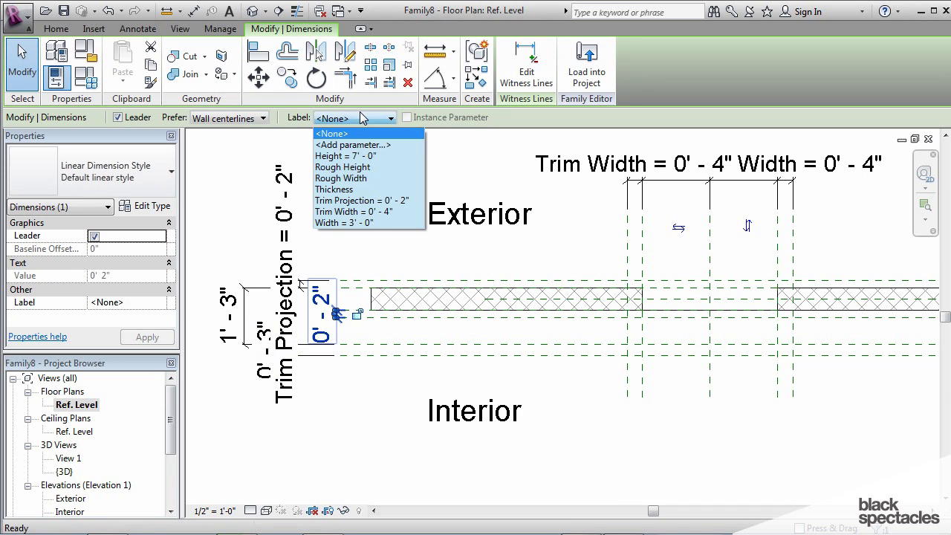
pyautogui.click(364, 201)
pyautogui.press('Escape')
pyautogui.scroll(-3, 396, 265)
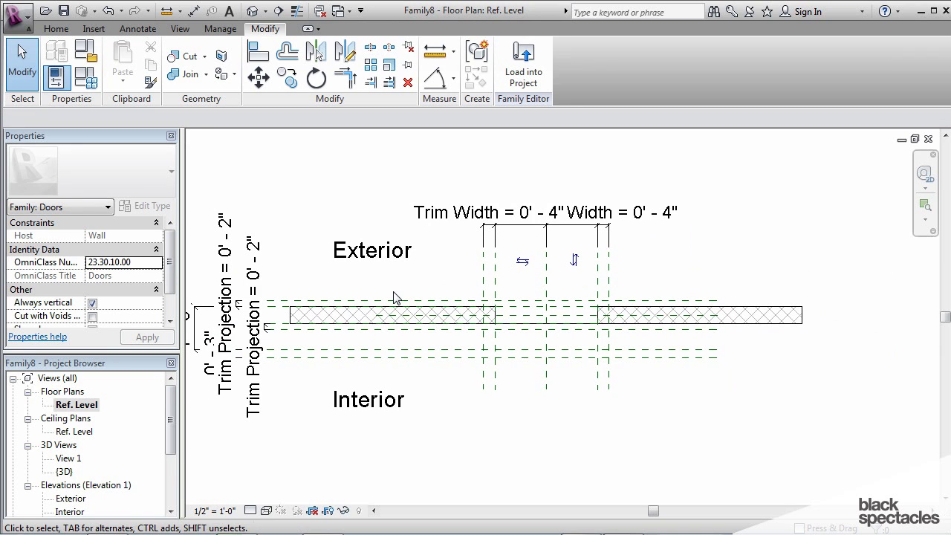
pyautogui.moveTo(396, 297); pyautogui.dragTo(435, 297, button='middle')
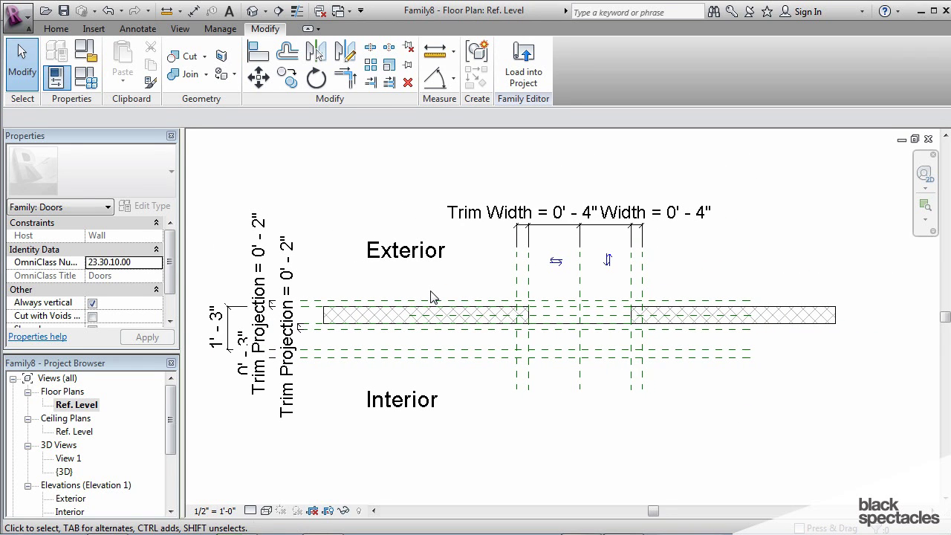
pyautogui.scroll(3, 435, 297)
pyautogui.moveTo(647, 276); pyautogui.dragTo(529, 276, button='middle')
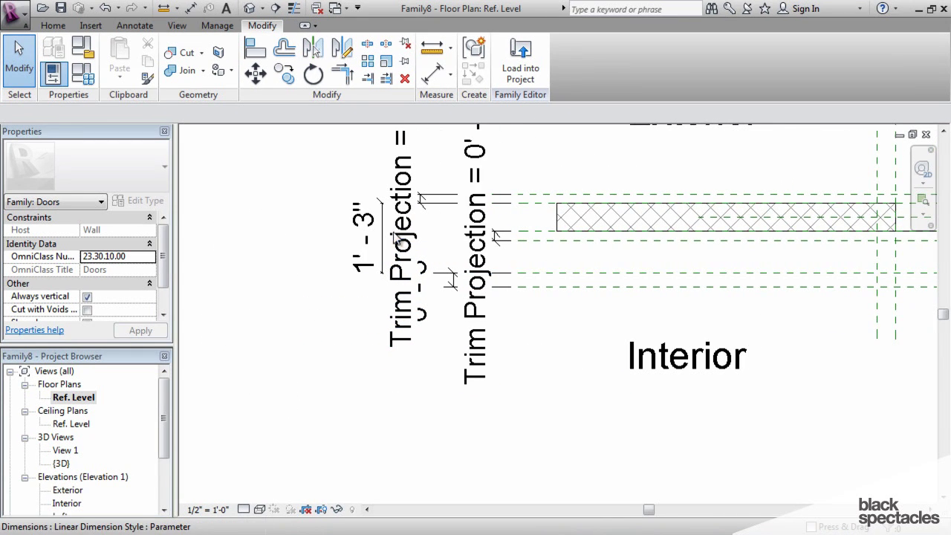
# - Set the Ref. Level plan's view scale to 1" = 1'-0" and select the 1'-3" dimension
pyautogui.click(382, 236)
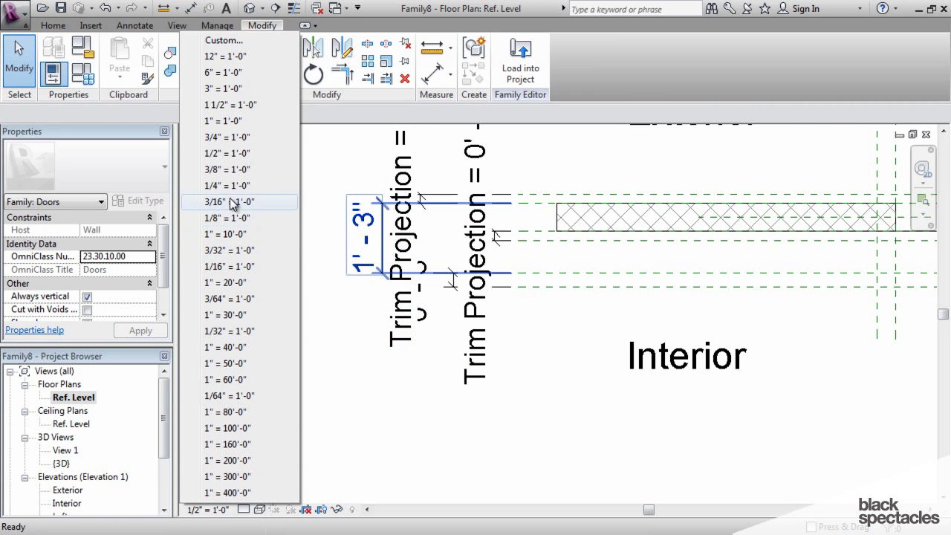
pyautogui.click(238, 121)
pyautogui.scroll(-3, 376, 325)
pyautogui.scroll(4, 281, 347)
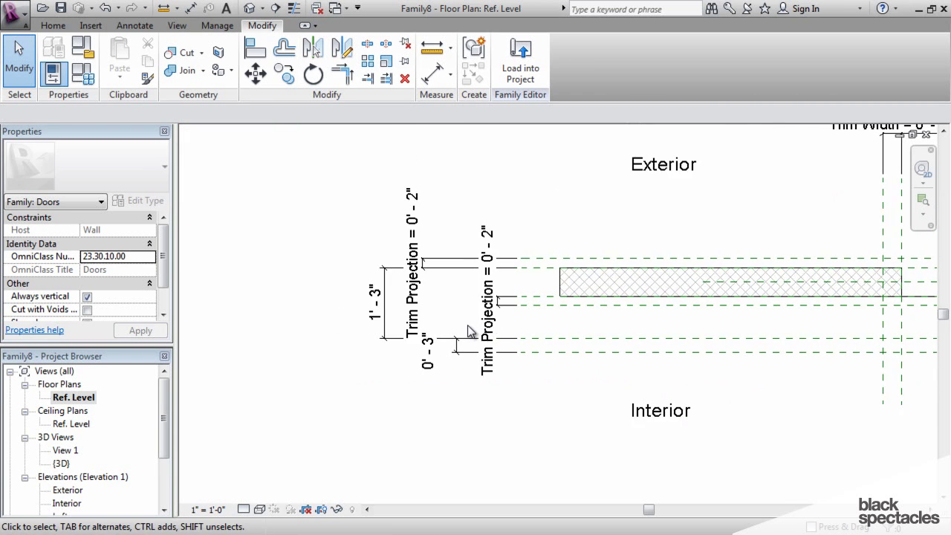
pyautogui.scroll(3, 469, 332)
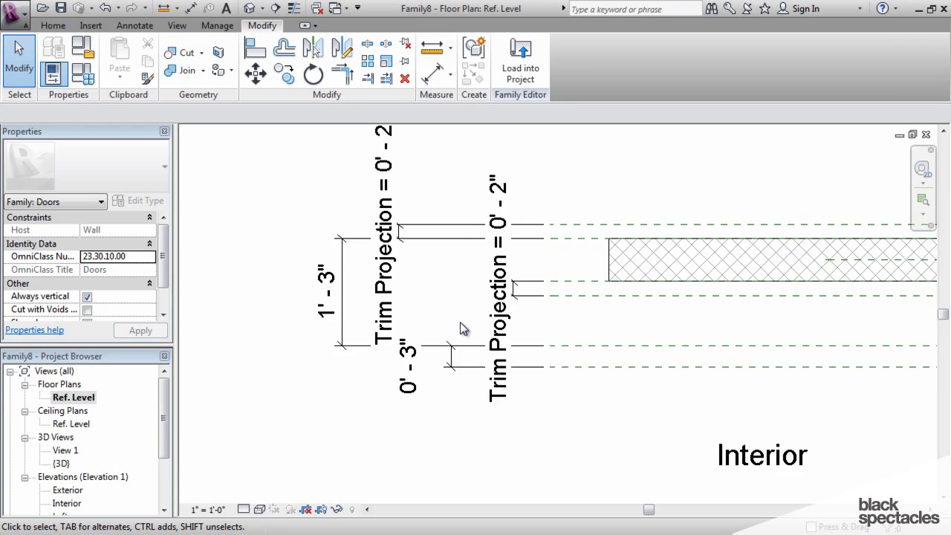
pyautogui.click(337, 295)
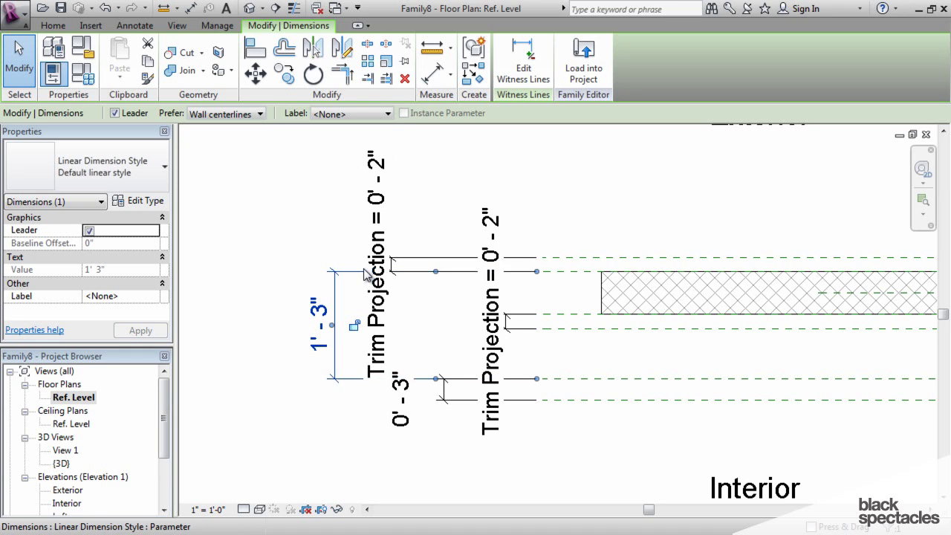
# - Label the 1'-3" dimension with a new Door Inset parameter
pyautogui.click(352, 116)
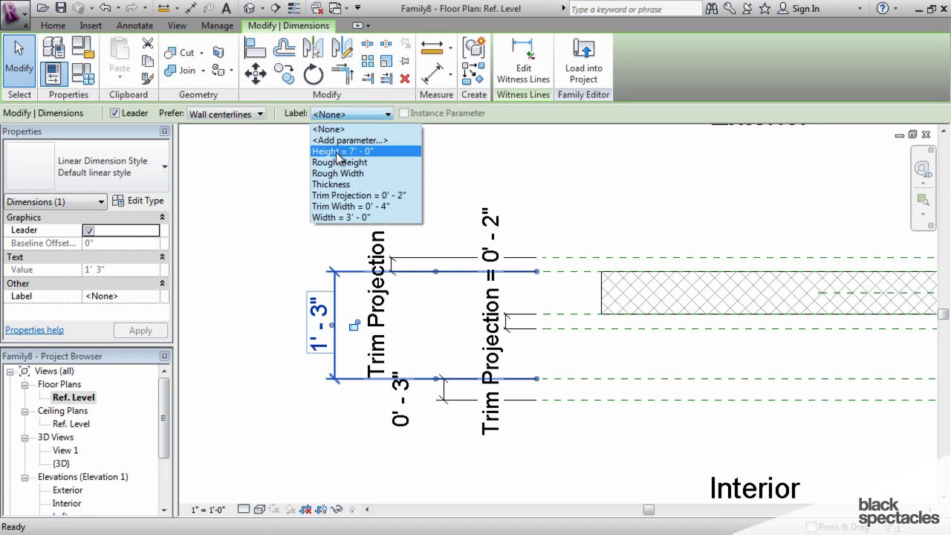
pyautogui.click(345, 139)
pyautogui.write('Door Inset')
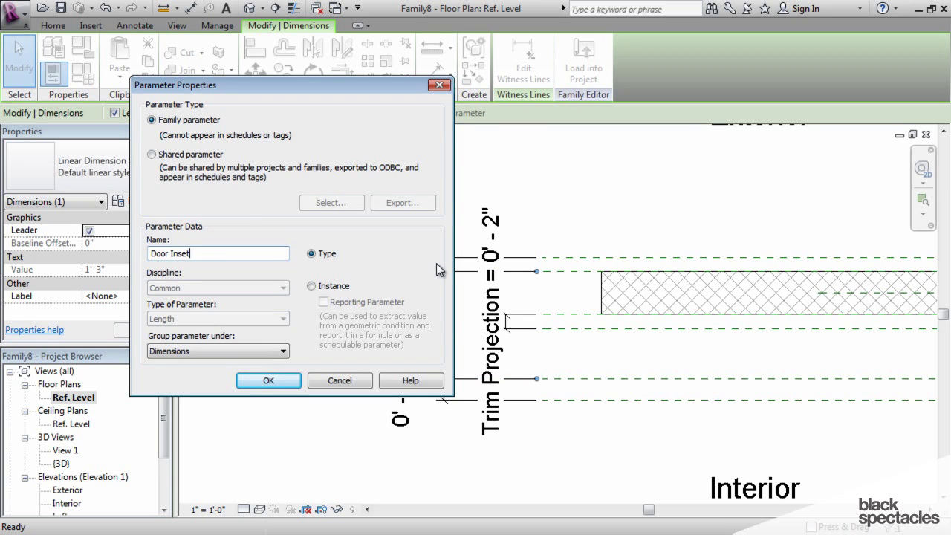
pyautogui.click(261, 379)
pyautogui.scroll(3, 440, 354)
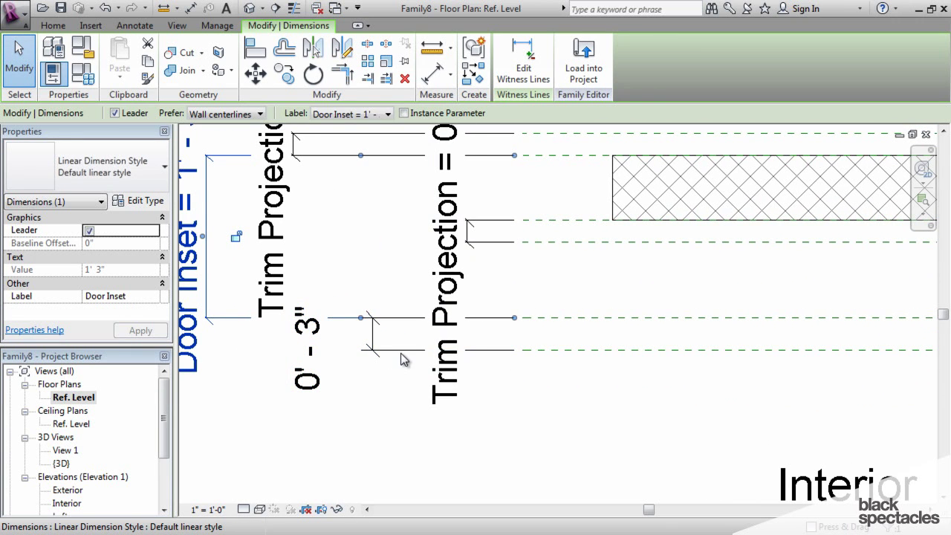
pyautogui.scroll(-2, 404, 357)
# - Begin adding a new Door Thickness parameter label to the 0'-3" dimension
pyautogui.click(399, 357)
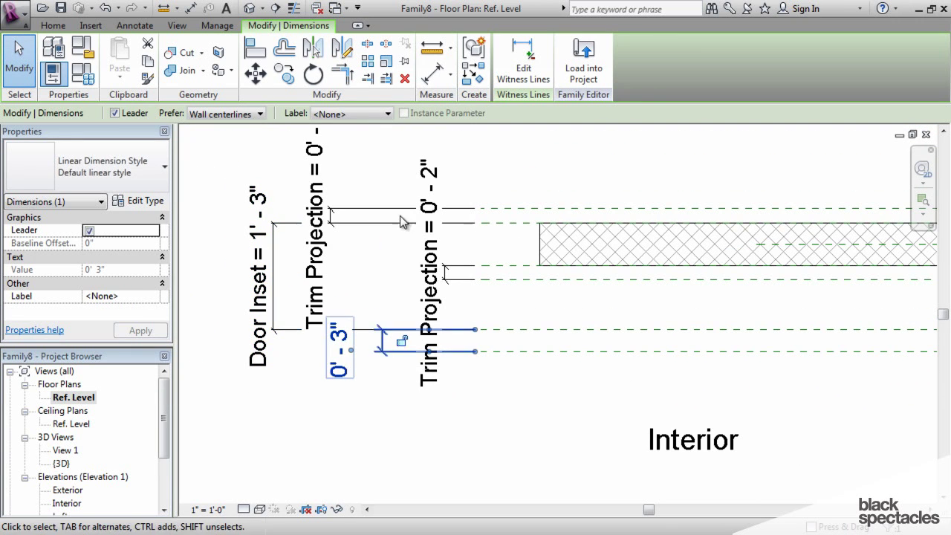
pyautogui.click(386, 114)
pyautogui.click(362, 145)
pyautogui.write('Door Thickness')
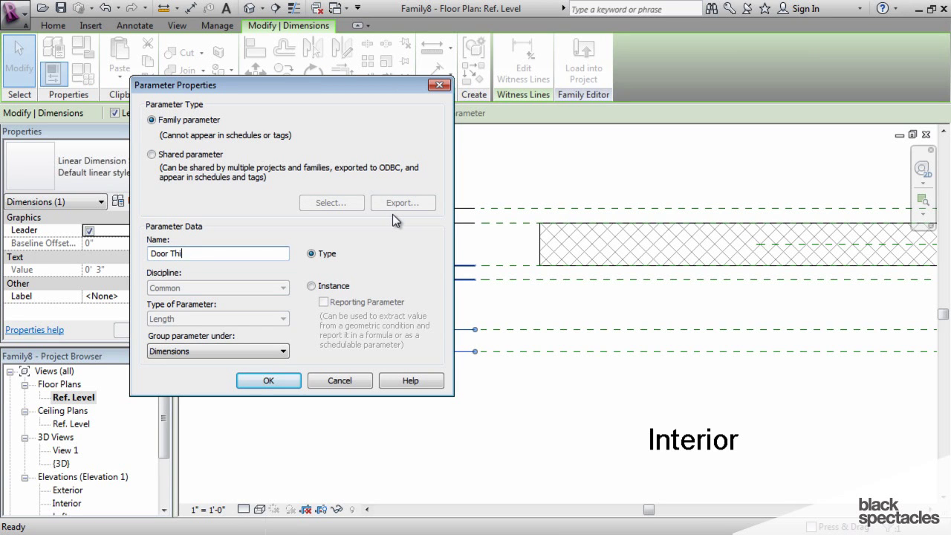